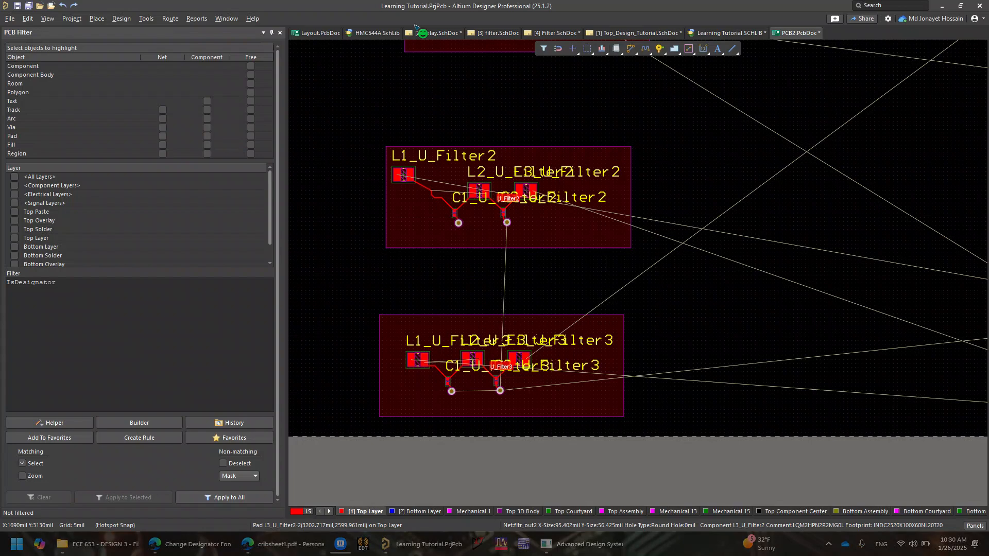
Inspect the overlapping component designators across the filter blocks and connectors on the board
ctrl+scroll(620, 260, down, 3)
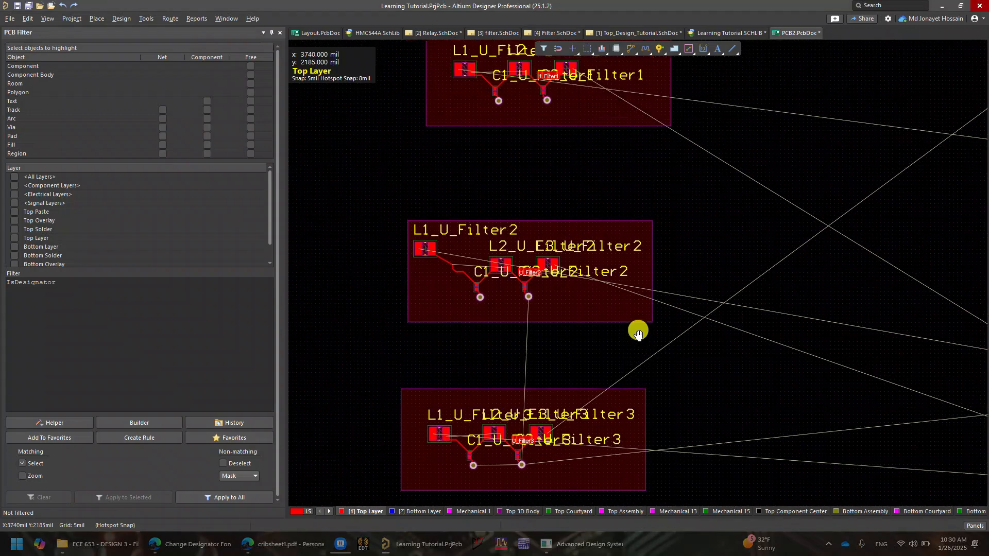
ctrl+scroll(579, 207, down, 1)
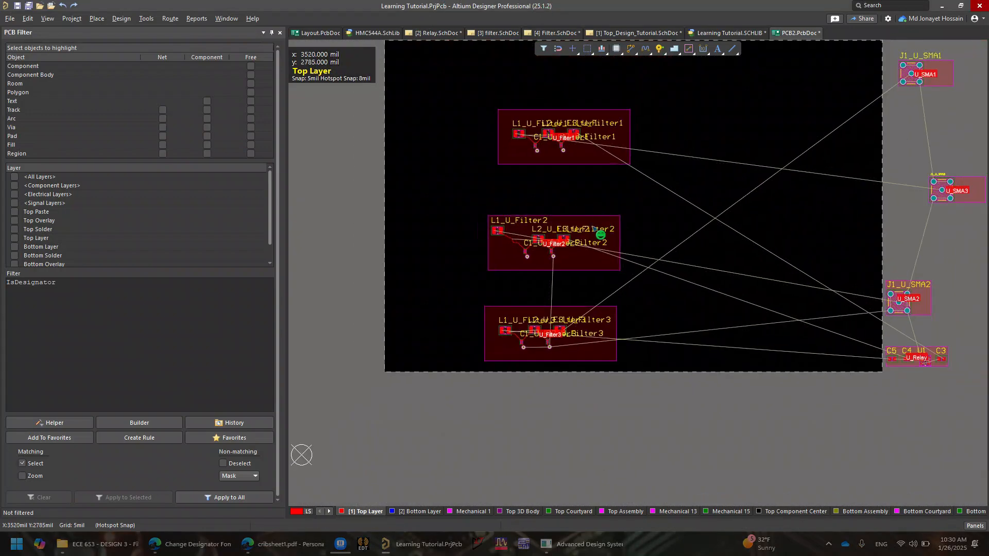
ctrl+scroll(553, 256, up, 3)
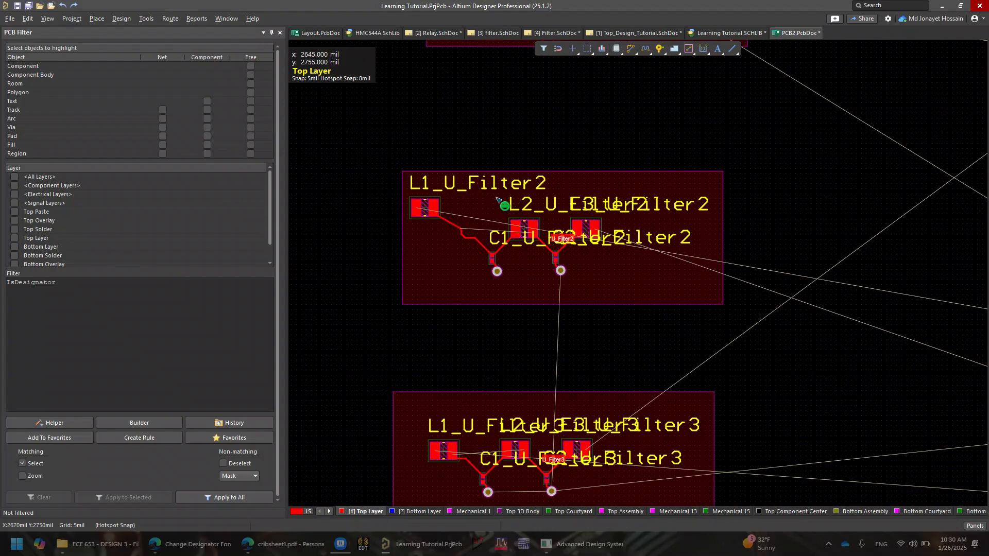
right_drag(581, 217, 587, 165)
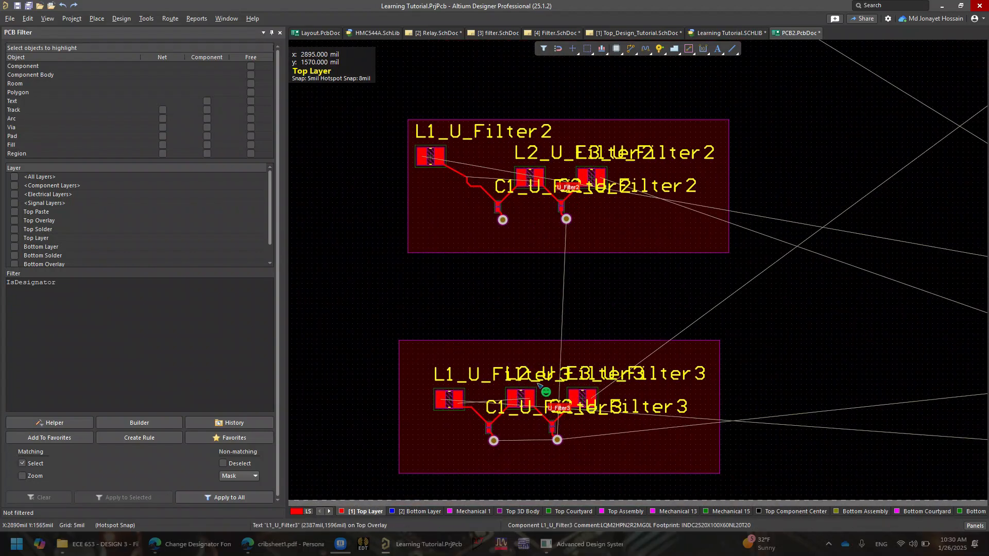
ctrl+scroll(540, 386, up, 2)
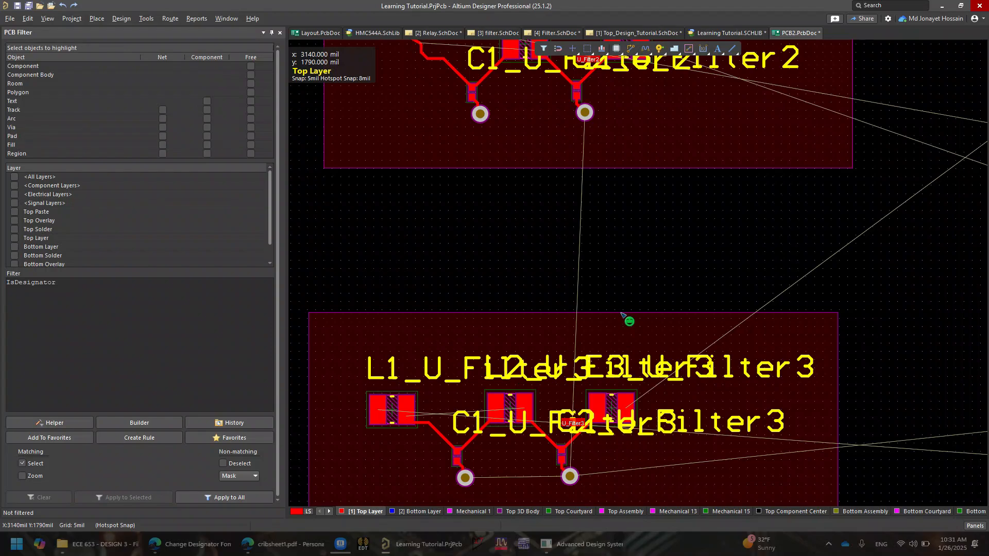
right_drag(632, 276, 617, 224)
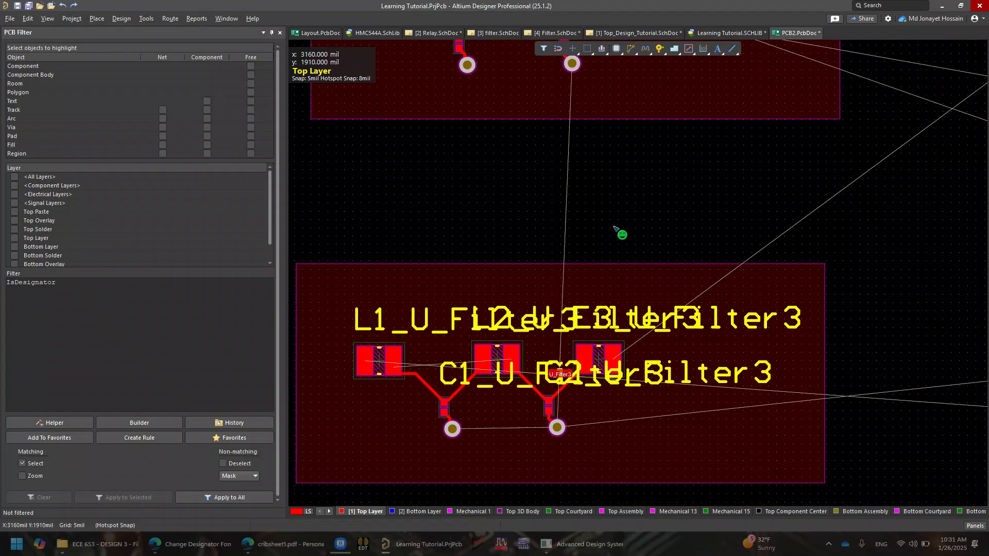
ctrl+scroll(614, 227, down, 2)
mouse_move(695, 303)
right_down()
mouse_move(671, 320)
mouse_move(693, 299)
right_up()
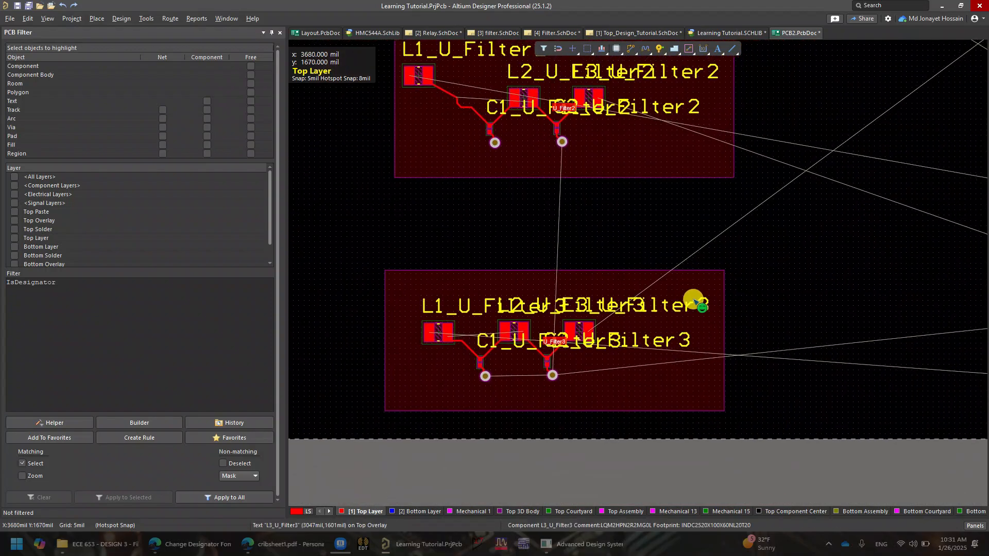
right_drag(771, 262, 658, 318)
ctrl+scroll(670, 300, down, 2)
right_drag(781, 294, 420, 347)
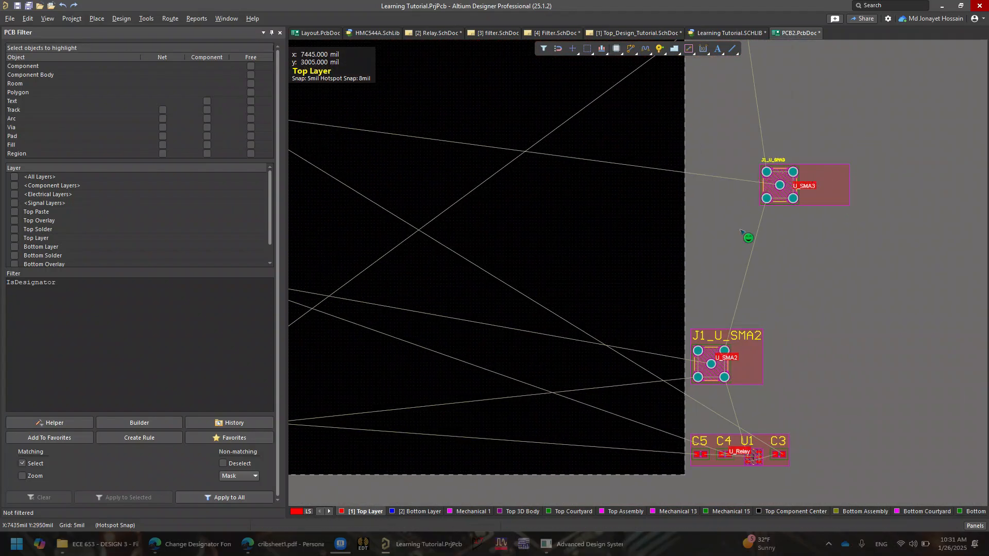
ctrl+scroll(742, 233, up, 2)
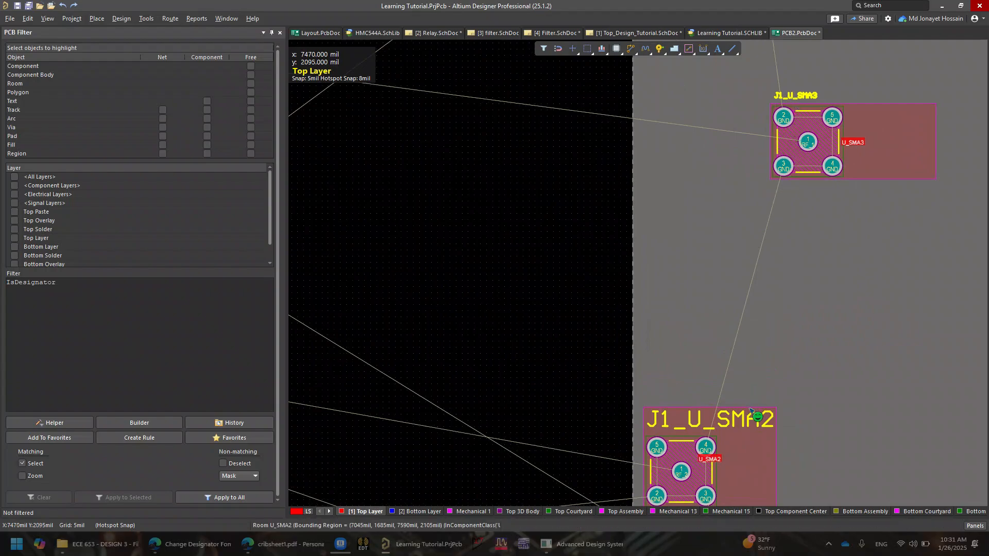
Select the J1_U_SMA3 designator and open its properties, then close the Properties panel
click(817, 92)
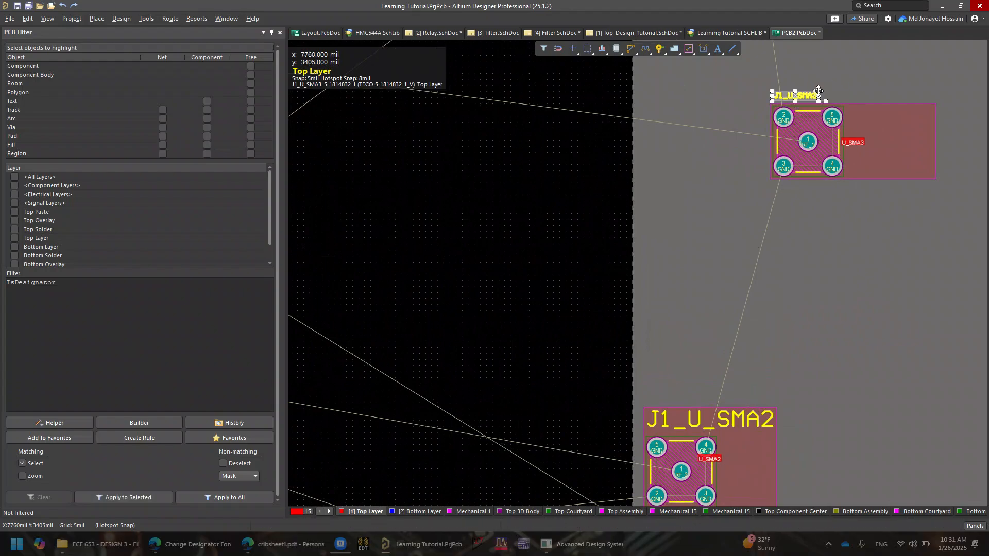
key(F11)
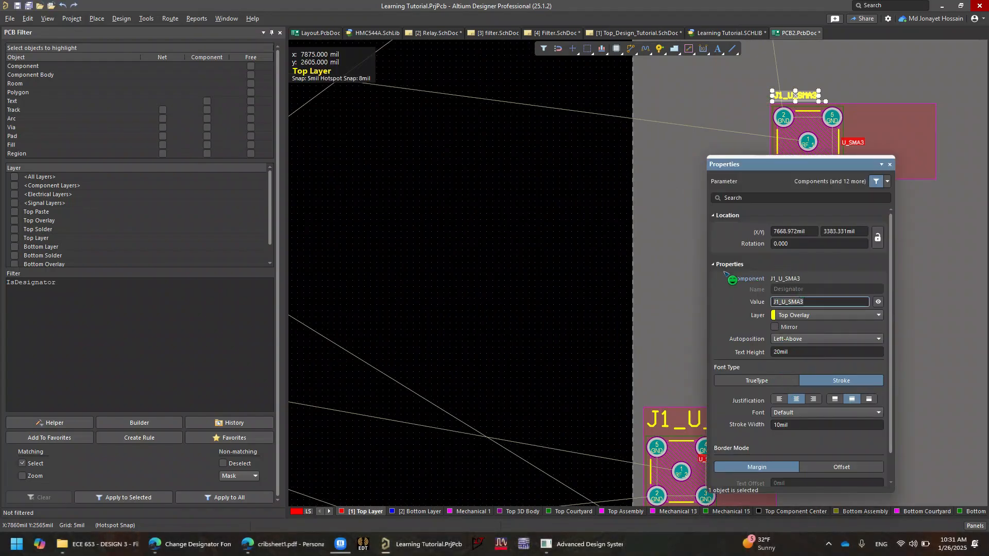
click(684, 273)
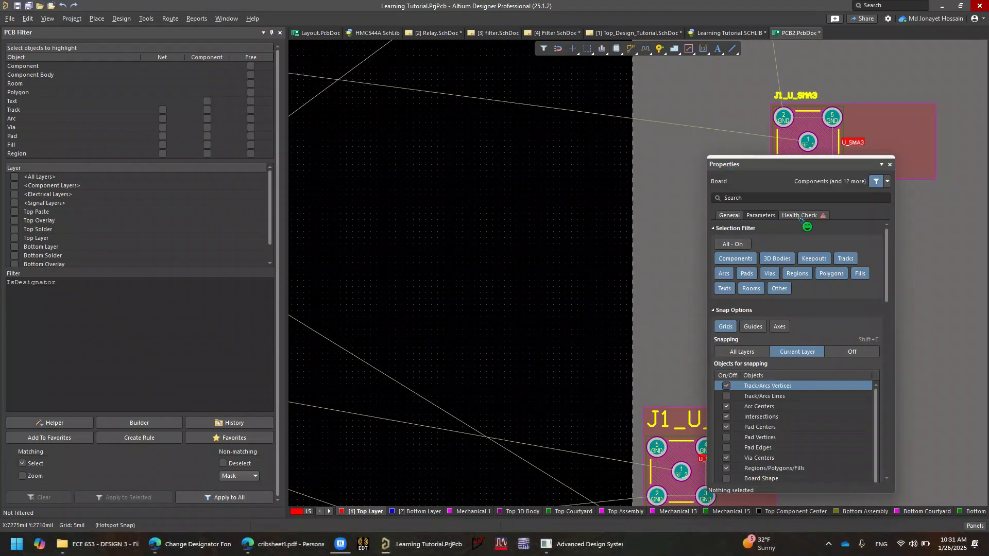
click(889, 164)
right_drag(551, 261, 756, 258)
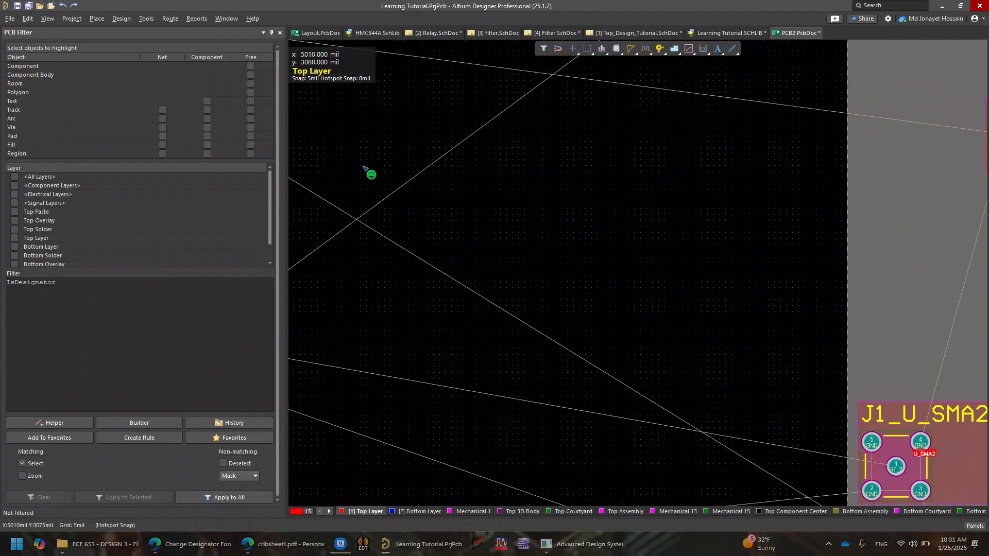
right_drag(748, 398, 773, 309)
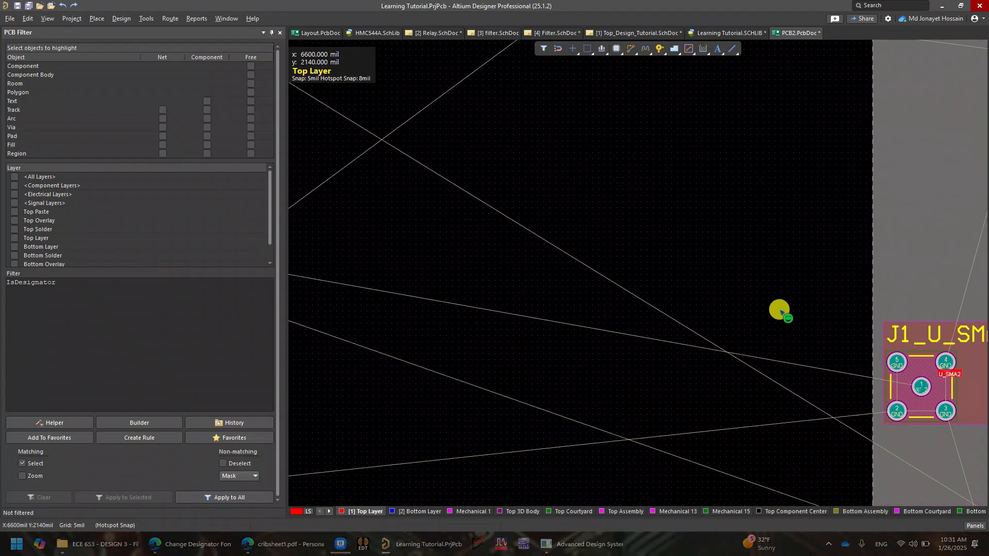
click(980, 525)
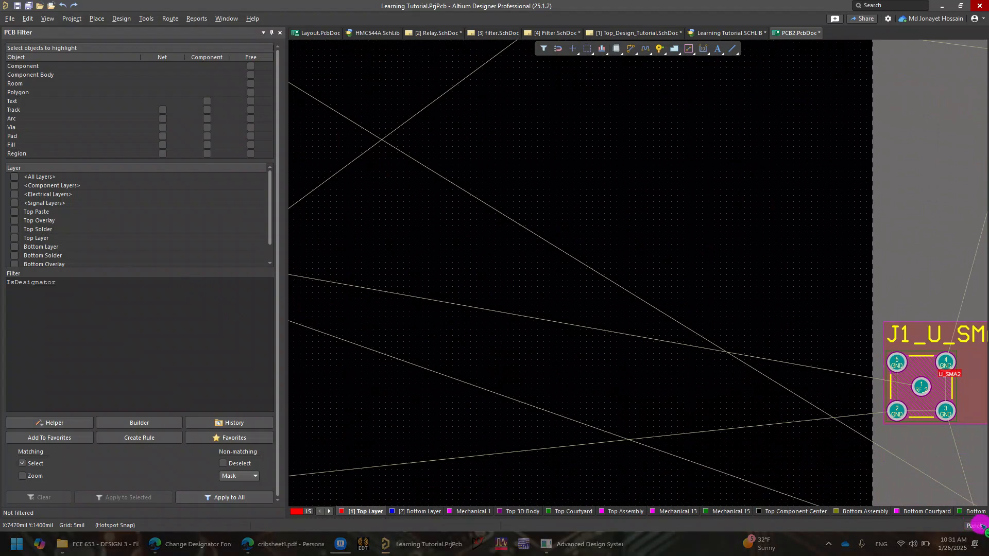
click(978, 525)
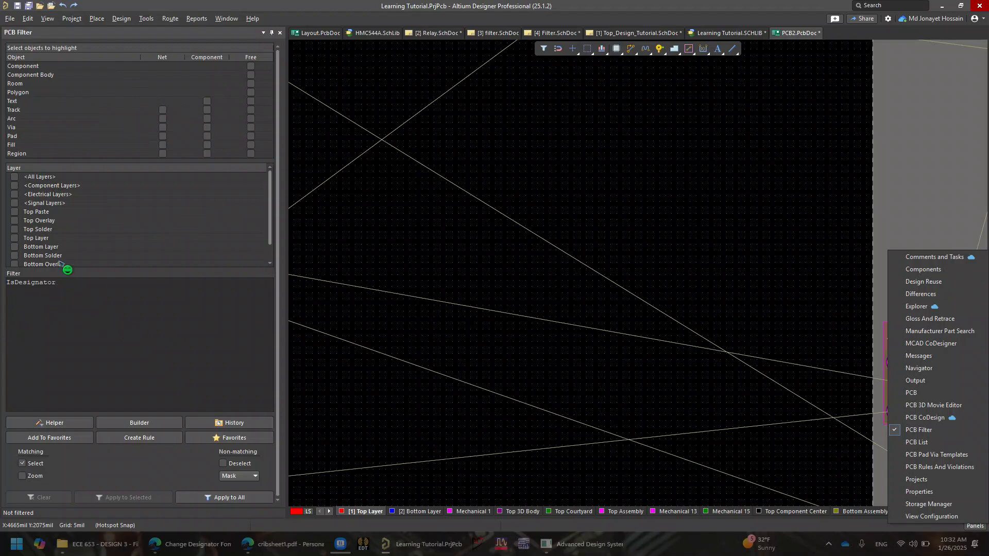
click(21, 276)
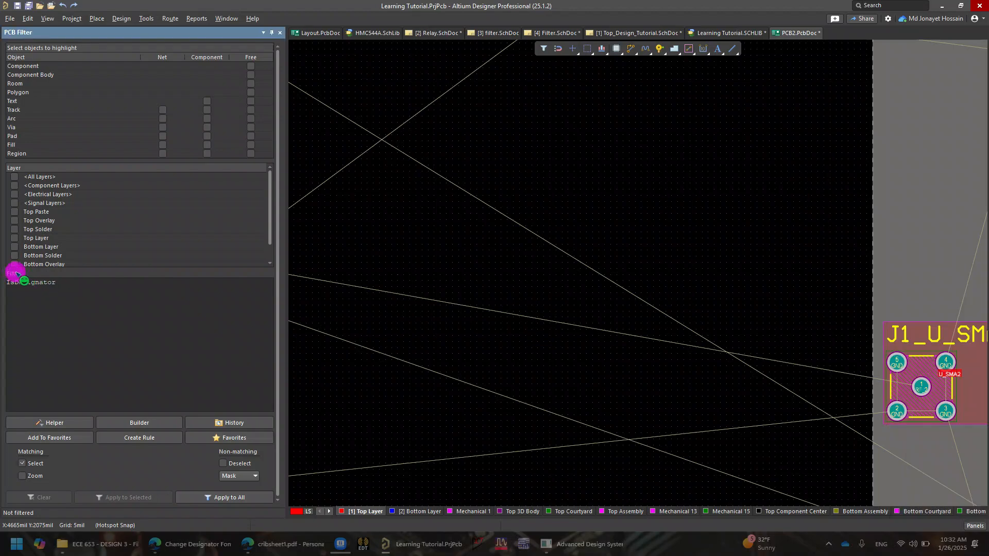
Enter the IsDesignator query in the PCB Filter and apply it to all objects to select every designator
click(110, 316)
key(BackSpace)
key(BackSpace)
key(BackSpace)
key(BackSpace)
key(BackSpace)
key(BackSpace)
key(BackSpace)
key(BackSpace)
key(BackSpace)
key(BackSpace)
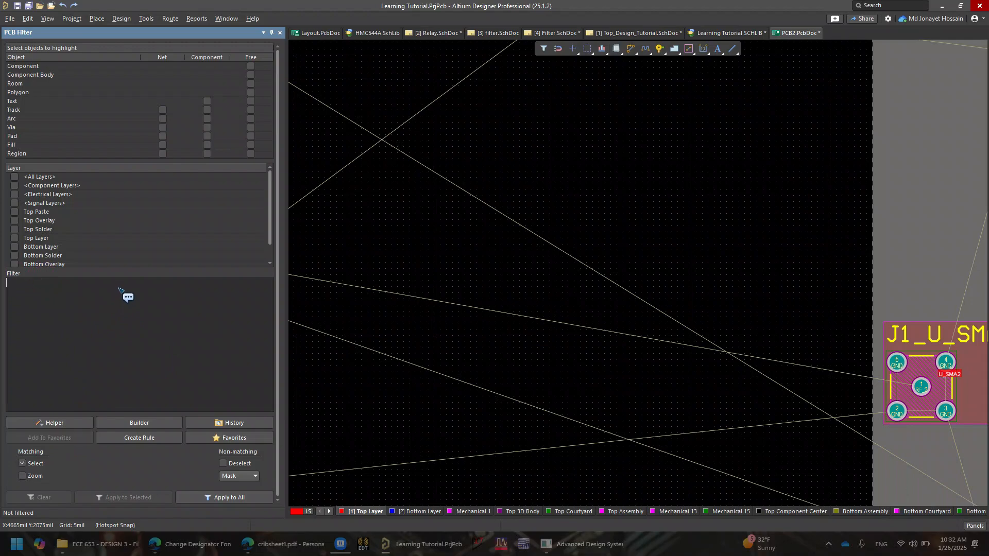
text(Isde)
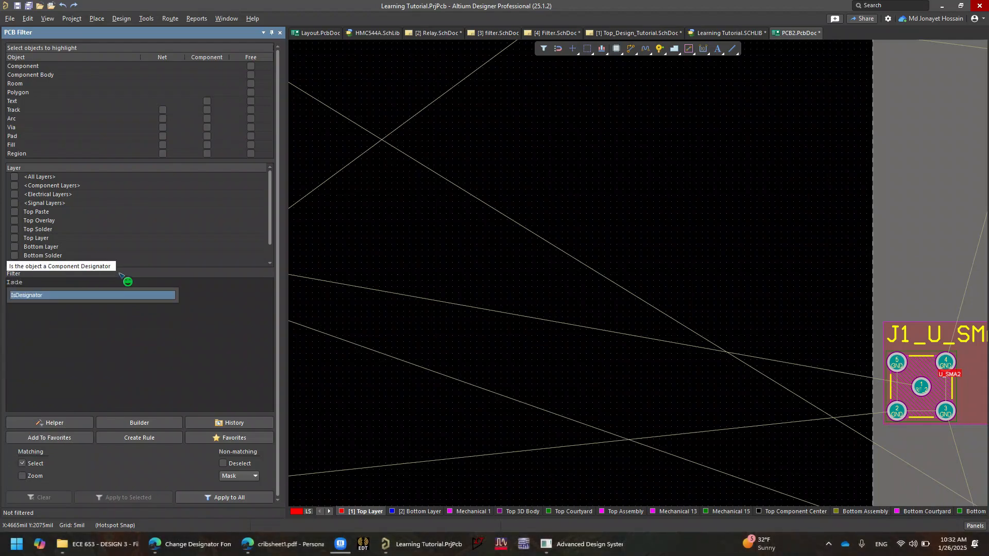
click(82, 296)
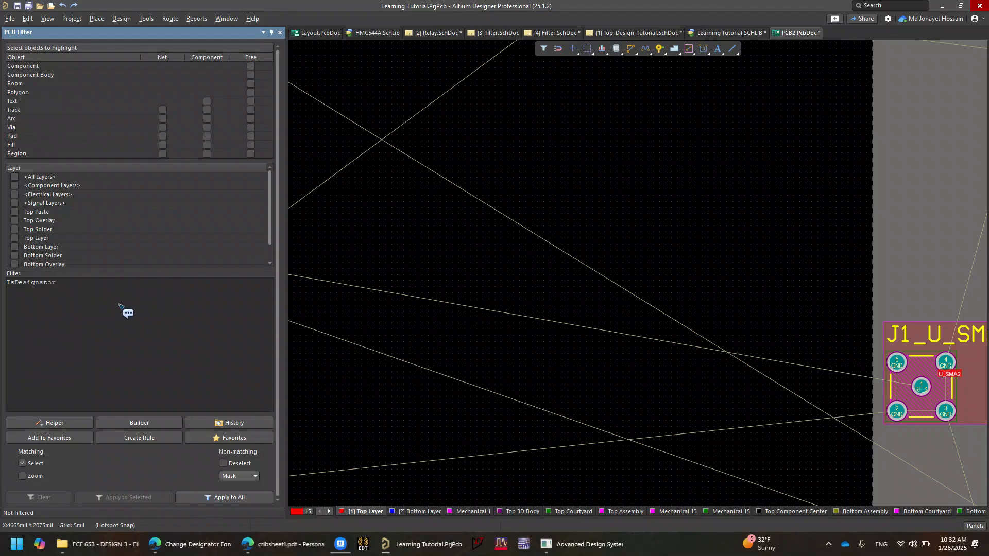
right_drag(399, 390, 654, 305)
ctrl+scroll(561, 322, down, 6)
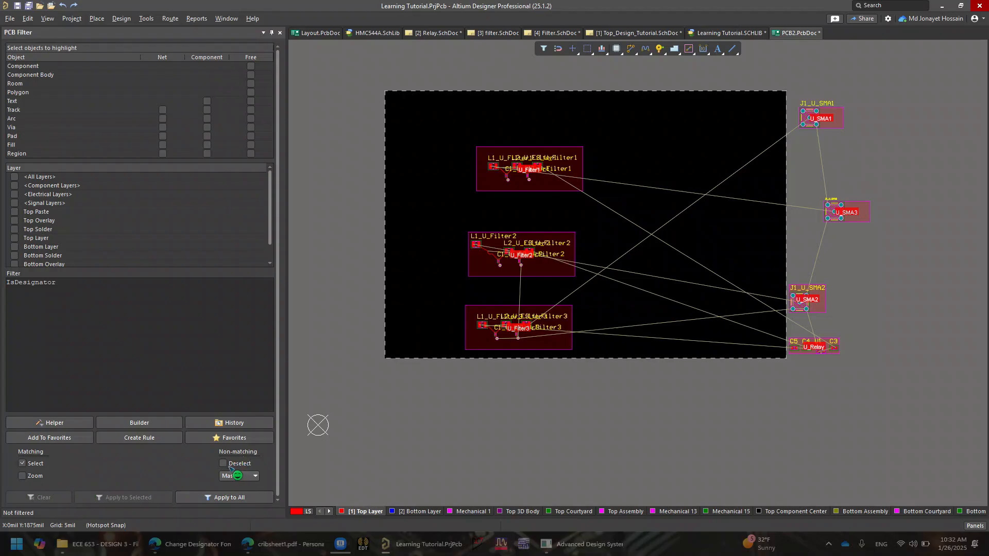
click(227, 498)
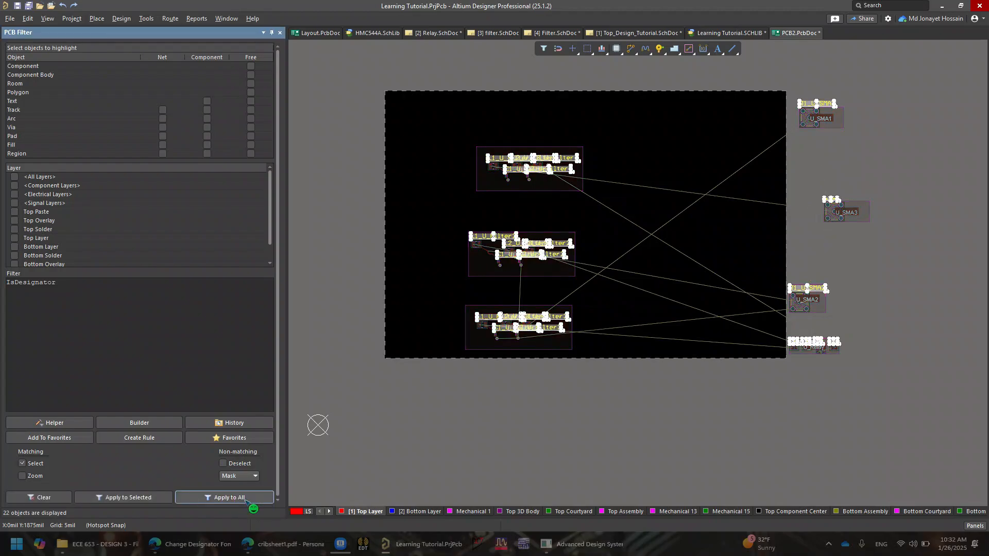
Set the text height of all selected designators to 30mil in their properties
ctrl+scroll(574, 317, up, 3)
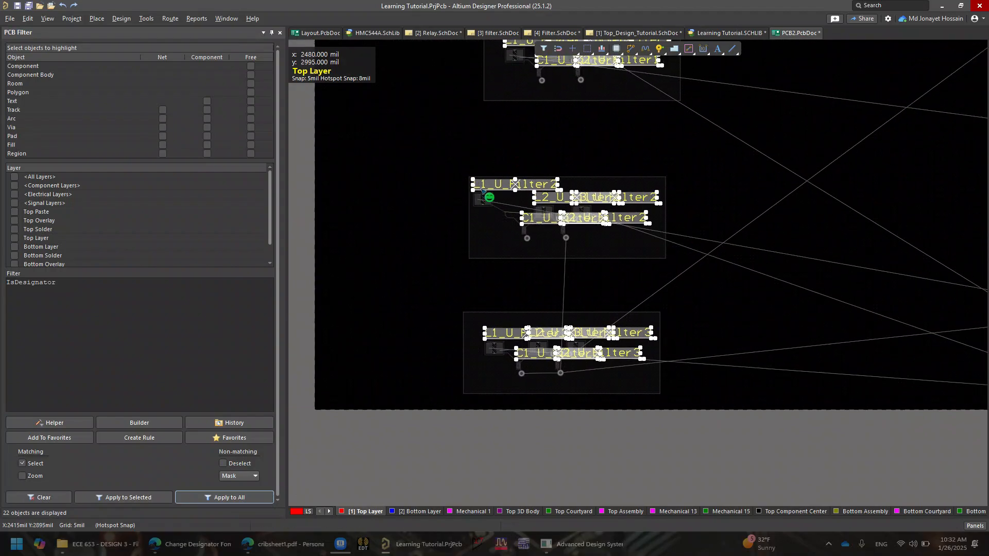
ctrl+scroll(686, 185, down, 3)
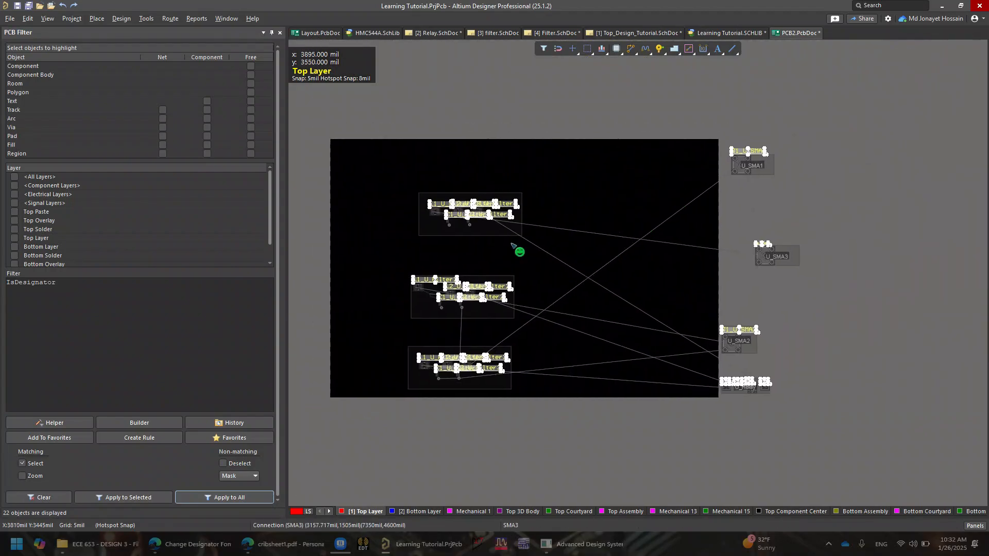
ctrl+scroll(578, 318, up, 3)
right_drag(508, 315, 572, 293)
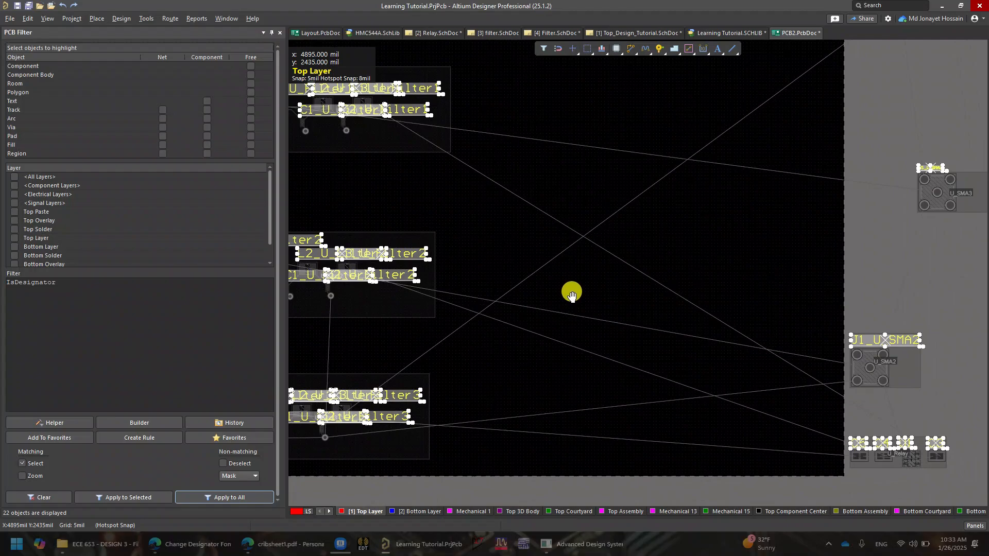
right_drag(571, 293, 652, 297)
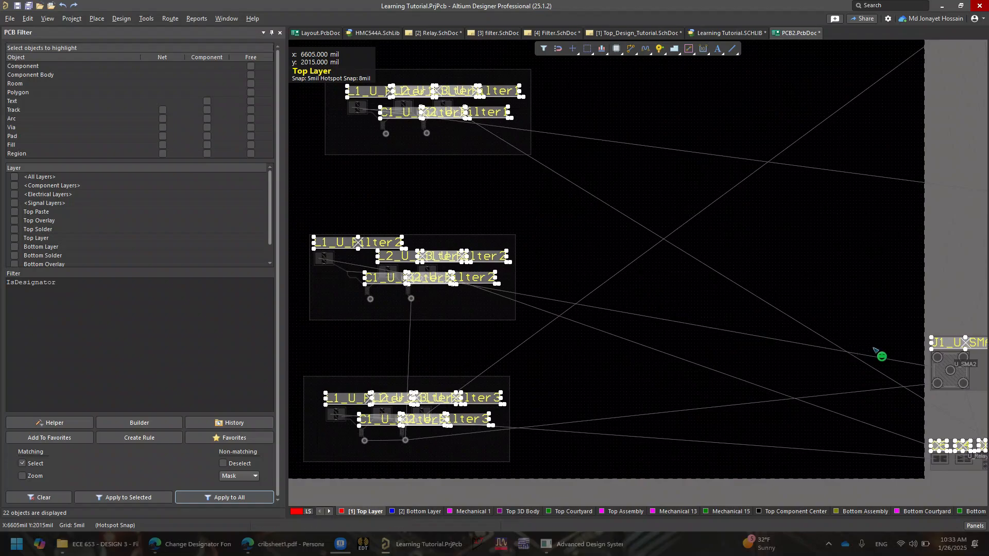
key(F11)
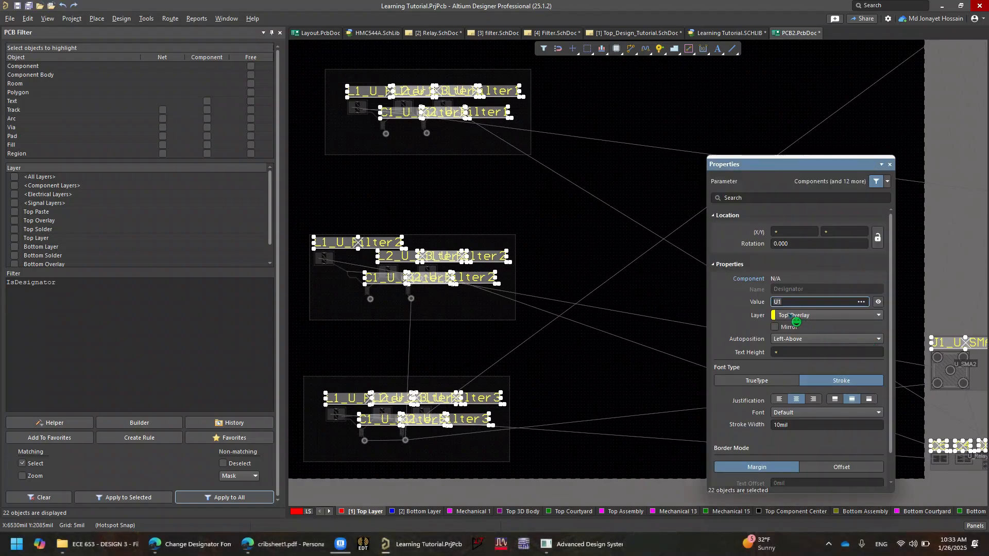
click(753, 349)
click(782, 352)
text(60mil)
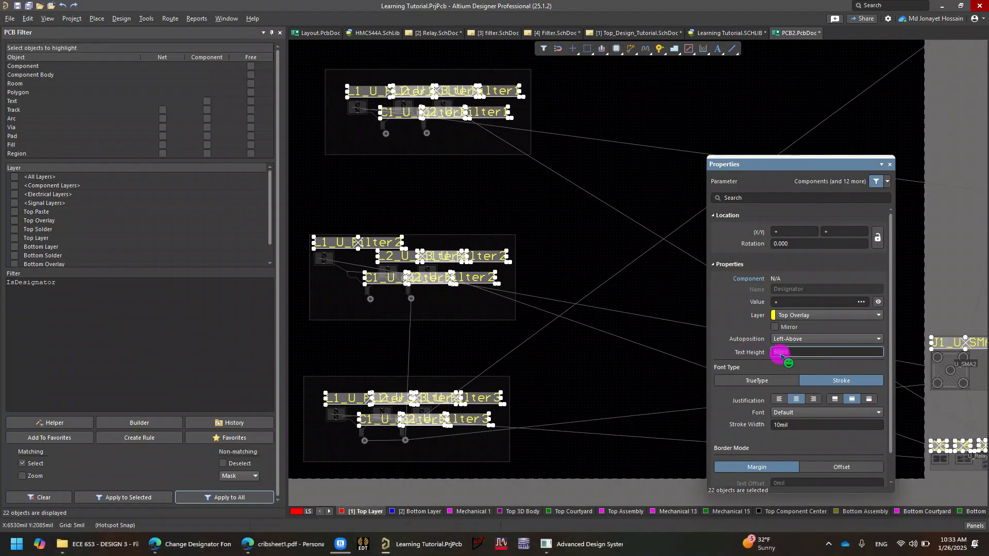
key(BackSpace)
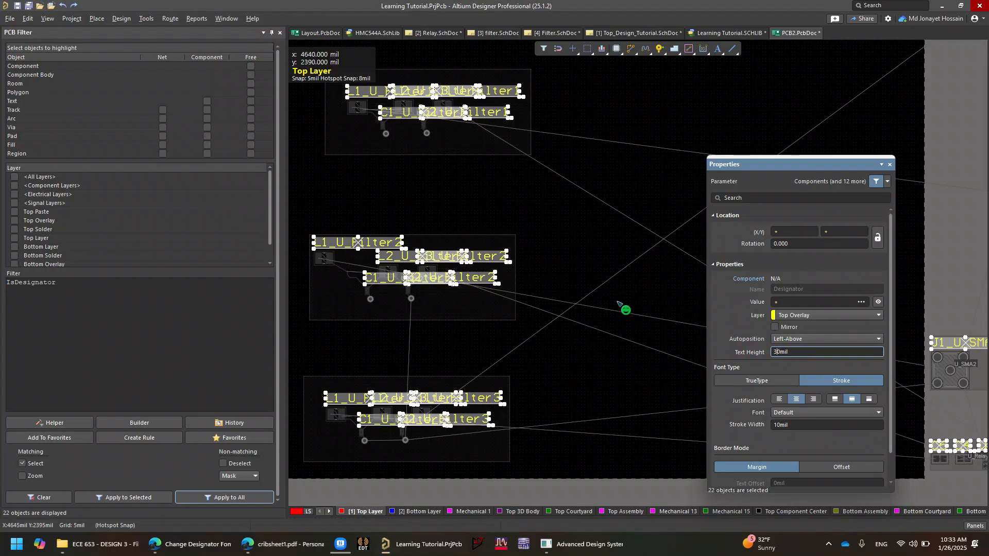
key(Return)
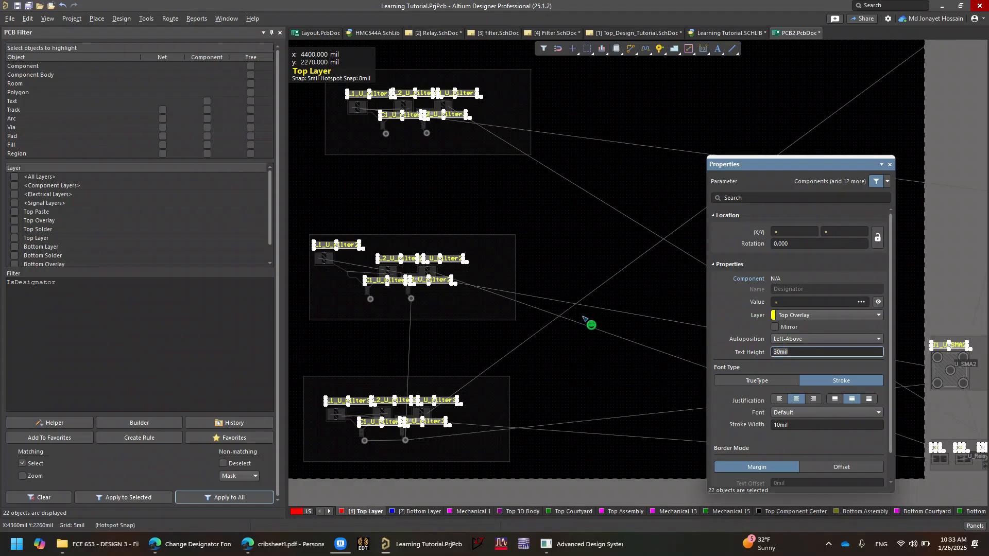
Close the Properties panel and clear the designator selection
right_drag(432, 282, 501, 250)
ctrl+scroll(494, 239, up, 8)
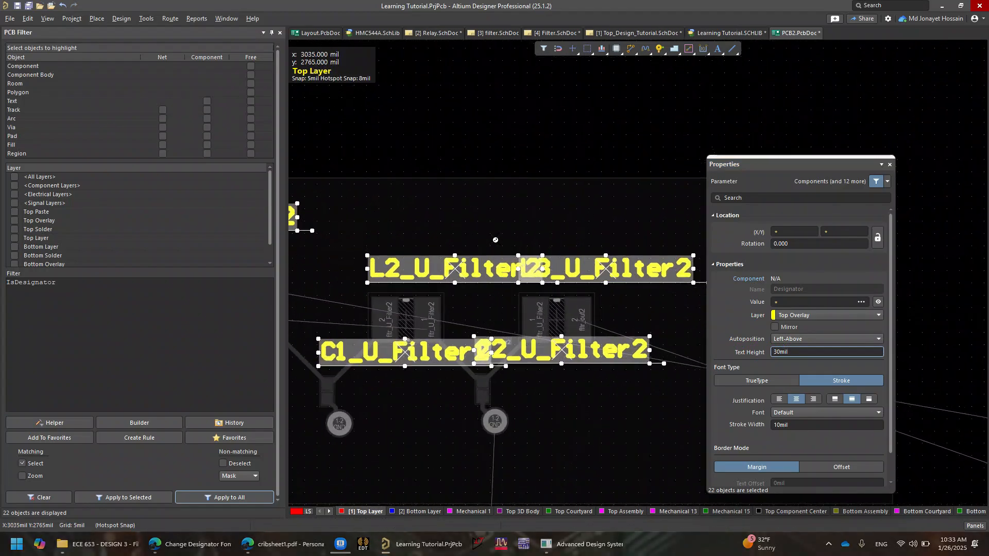
ctrl+scroll(496, 239, down, 3)
right_drag(522, 313, 605, 79)
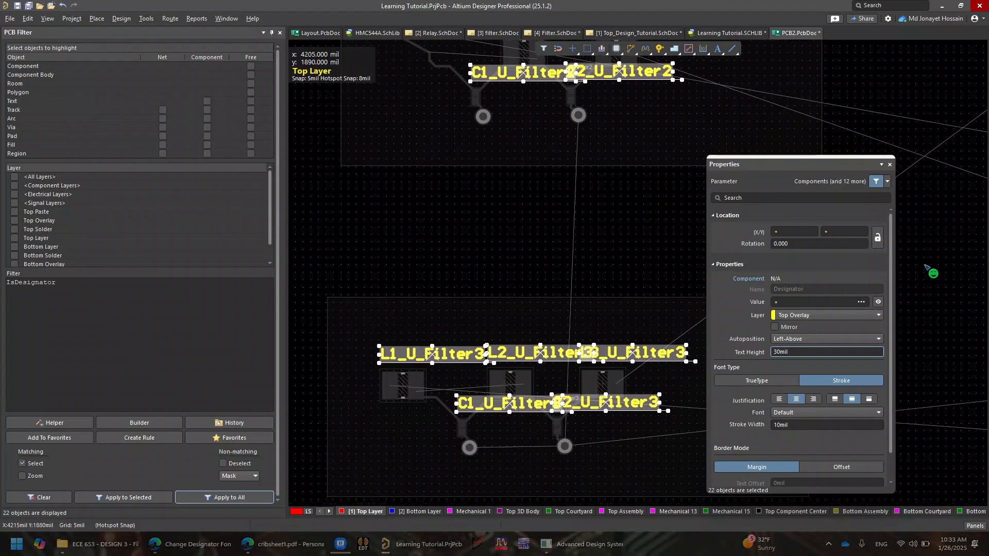
click(889, 165)
click(584, 287)
Review the resized designators on the filter blocks
scroll(549, 295, down, 2)
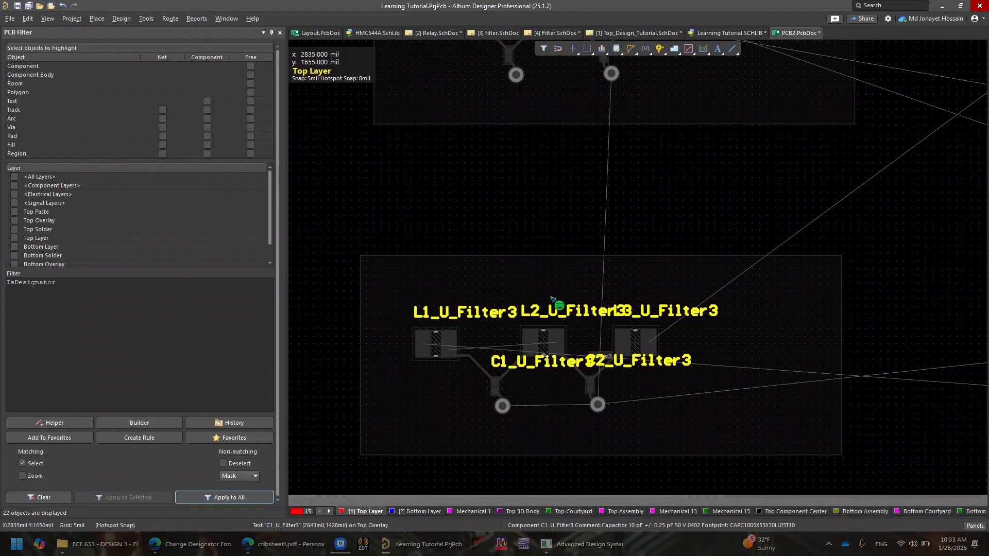
ctrl+scroll(563, 309, up, 2)
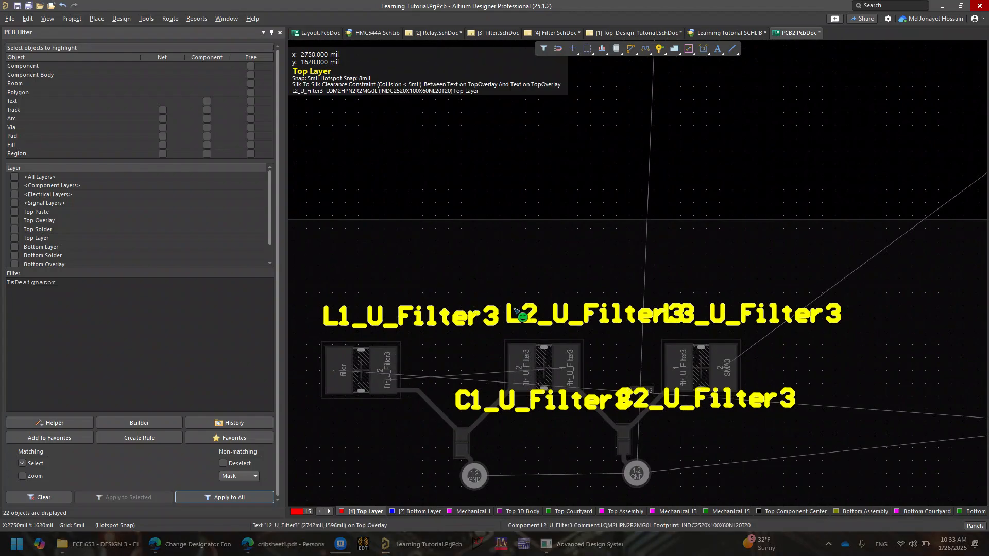
ctrl+scroll(517, 307, down, 4)
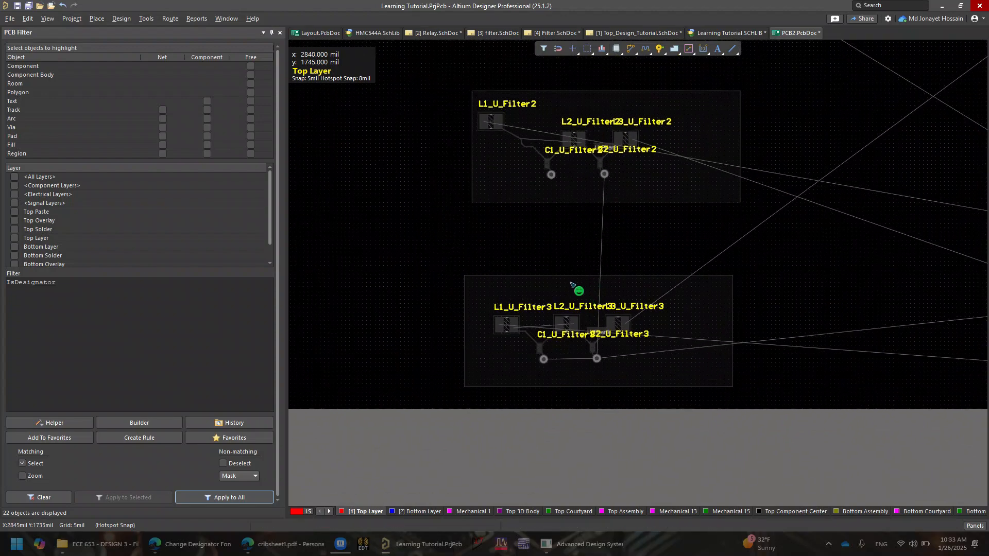
right_click(682, 246)
click(492, 235)
Select all filtered designators and then clear the PCB filter
key(ctrl+a)
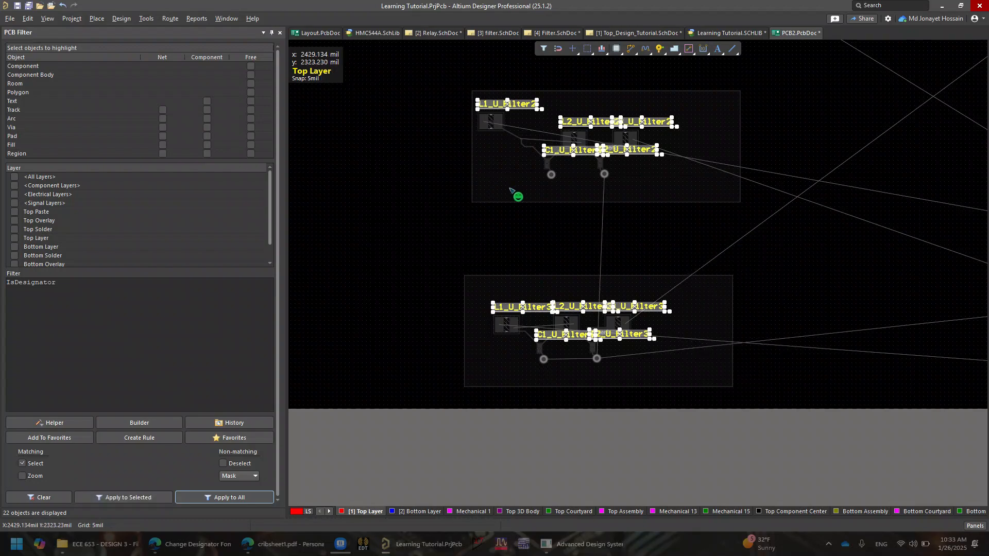
right_drag(703, 210, 624, 299)
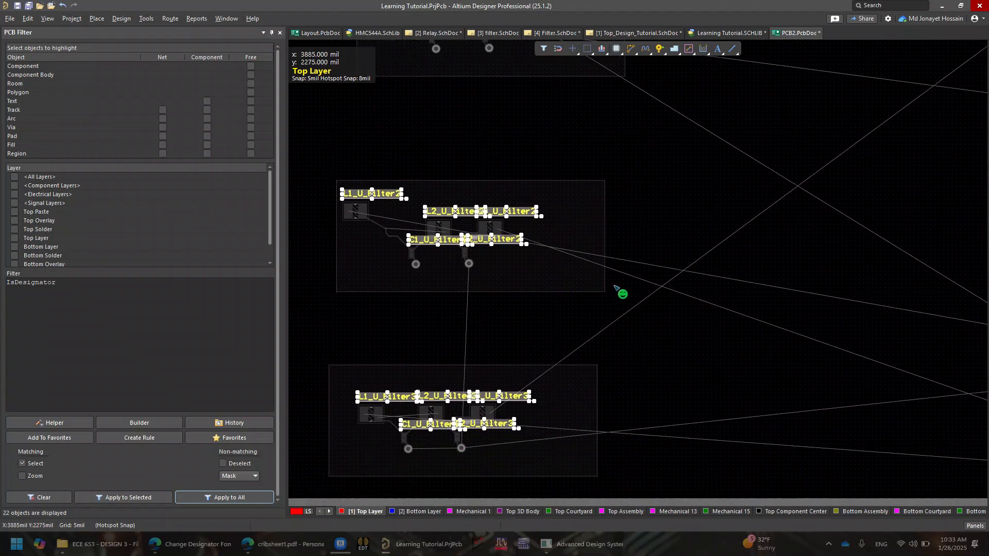
right_click(588, 328)
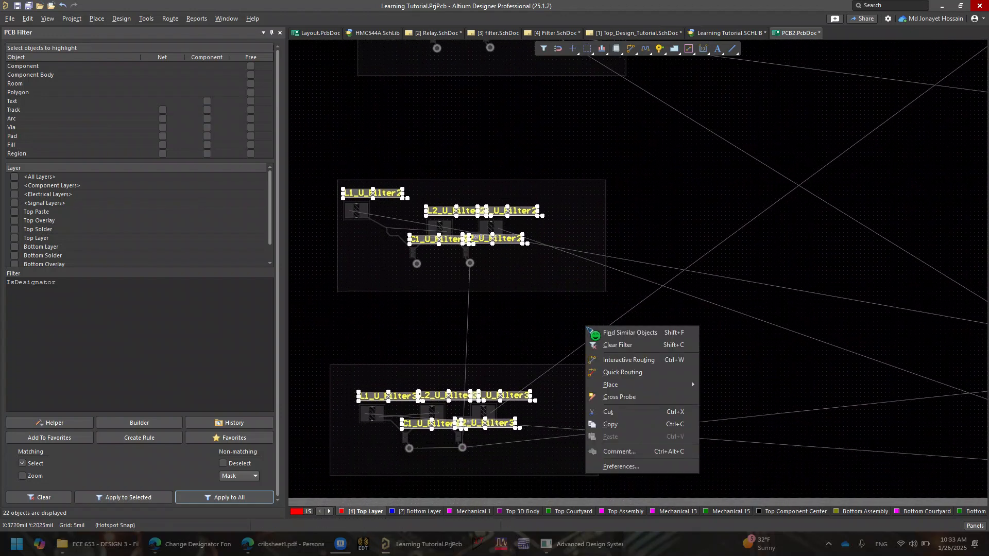
click(638, 346)
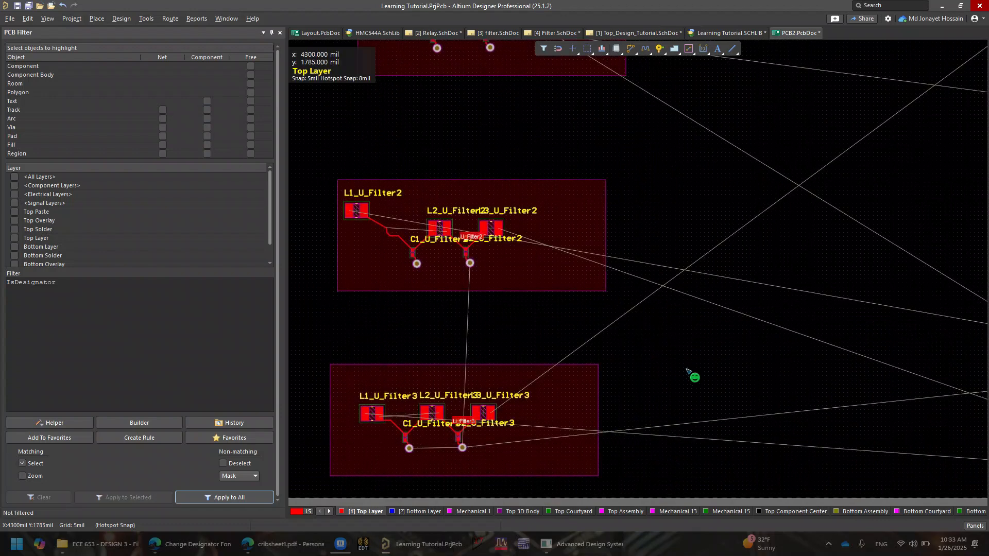
Open the PCB List panel
click(981, 525)
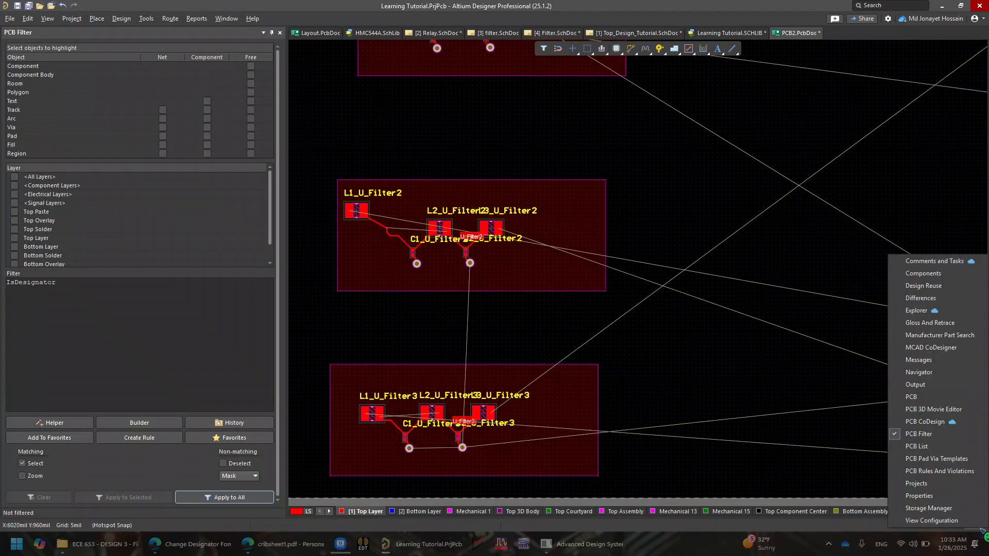
click(944, 452)
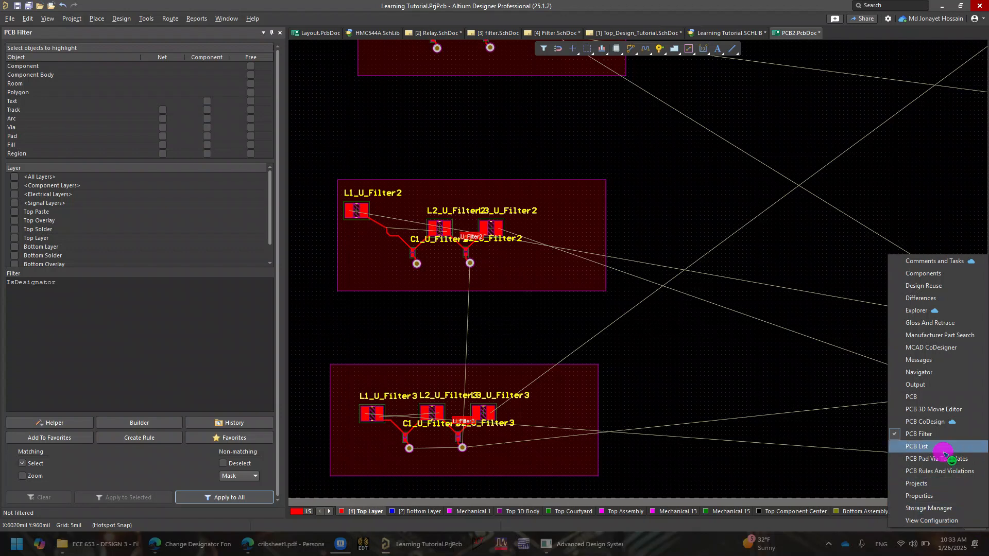
click(974, 526)
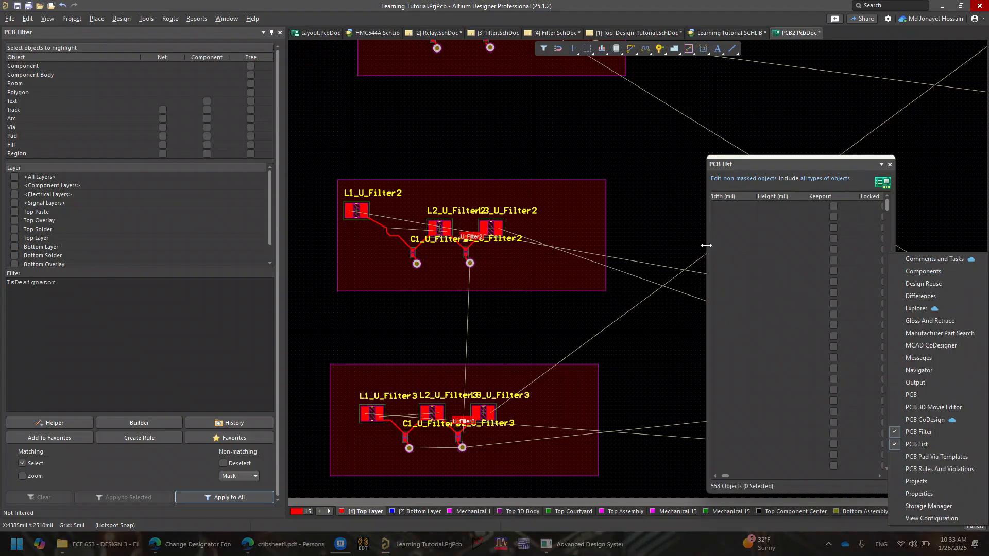
Resize the PCB List panel and dock it above the PCB workspace
drag(704, 248, 207, 235)
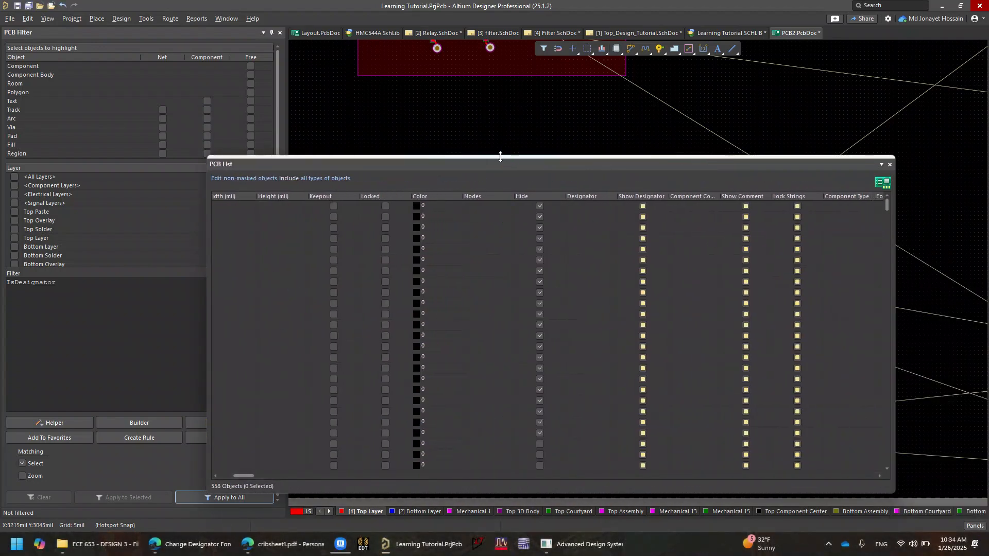
drag(501, 154, 515, 82)
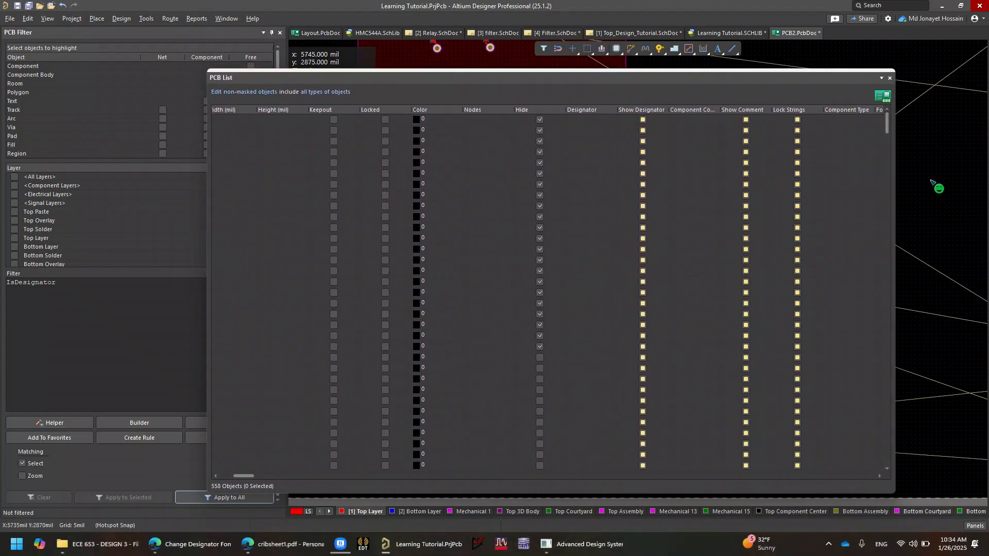
drag(887, 123, 897, 160)
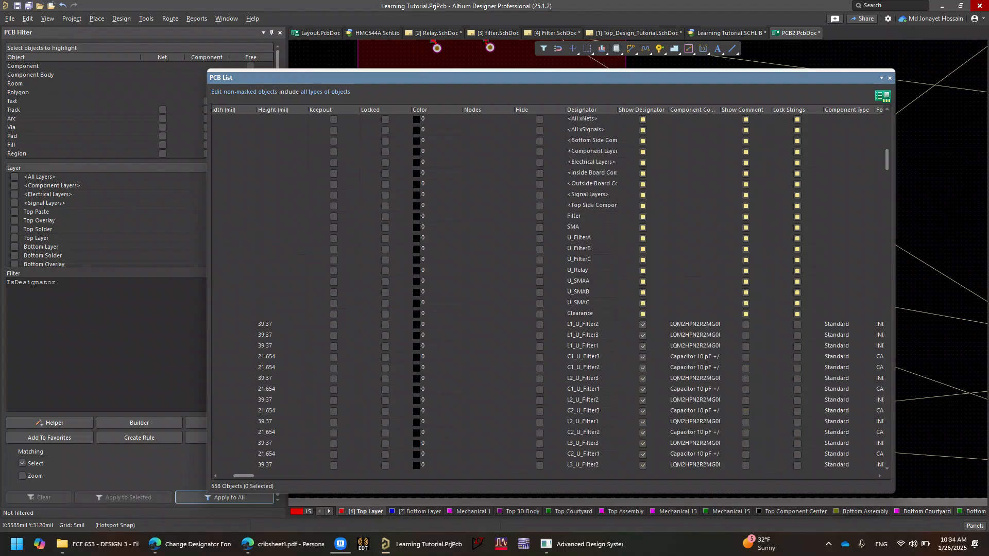
drag(207, 278, 78, 266)
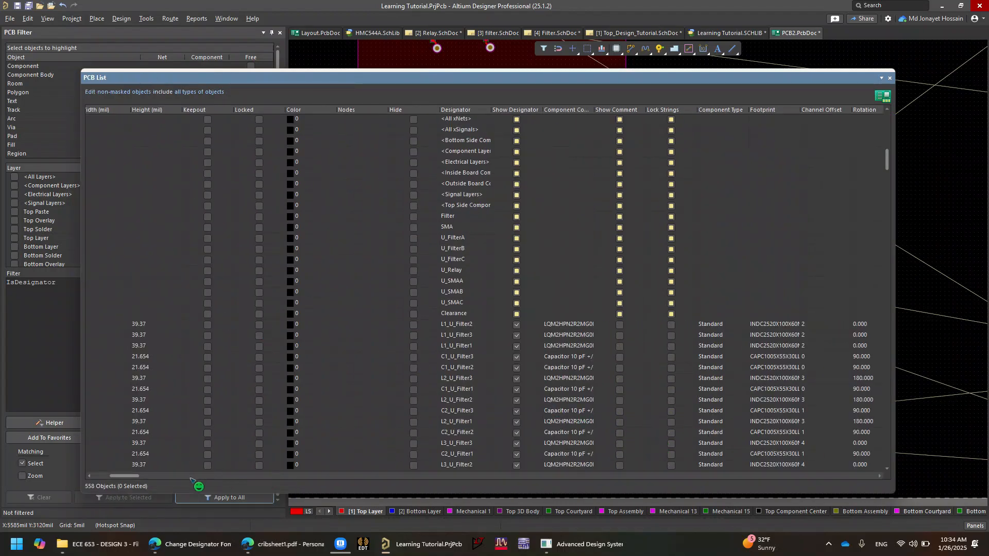
drag(124, 476, 2, 481)
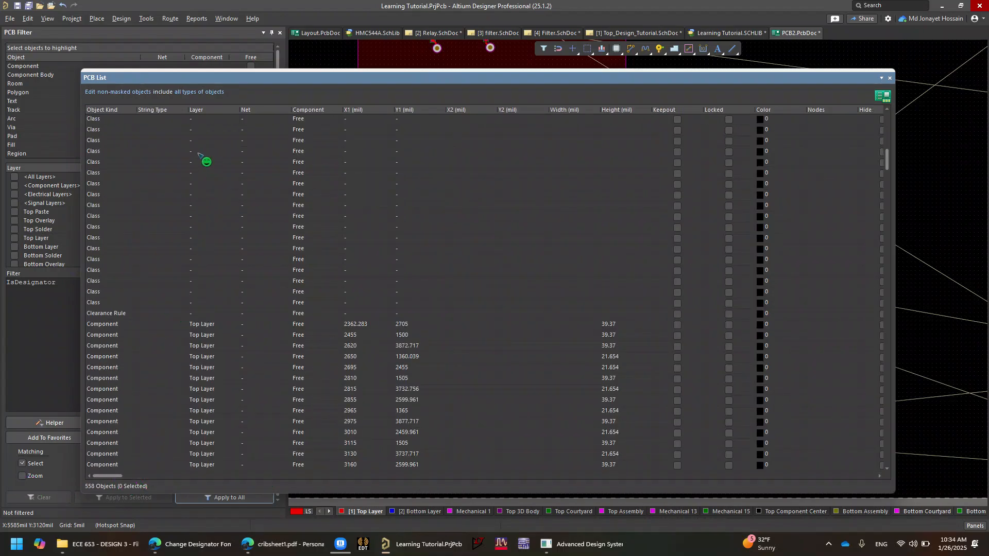
mouse_move(115, 476)
mouse_down()
mouse_move(128, 478)
mouse_move(106, 475)
mouse_up()
mouse_move(557, 73)
mouse_down()
mouse_move(559, 140)
mouse_move(558, 66)
mouse_up()
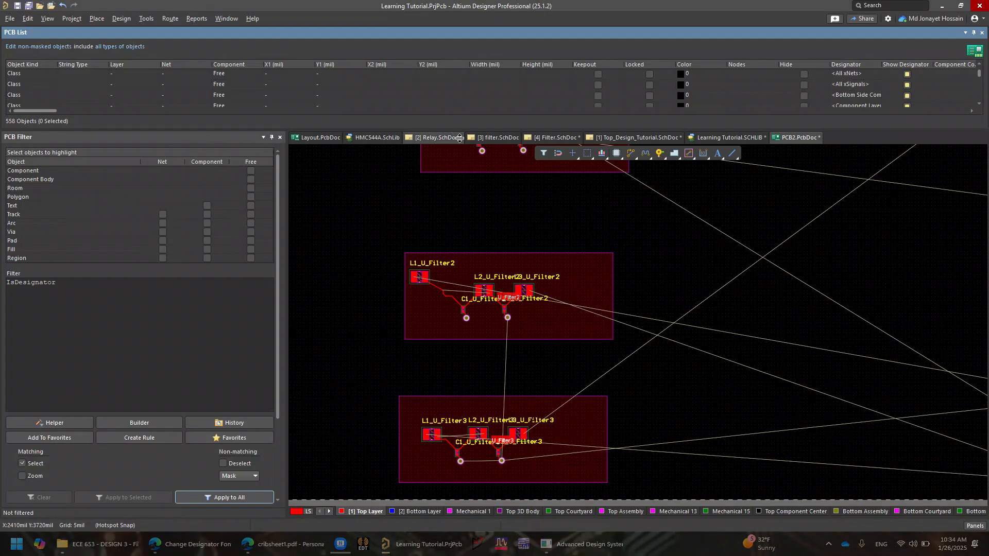
drag(456, 130, 486, 384)
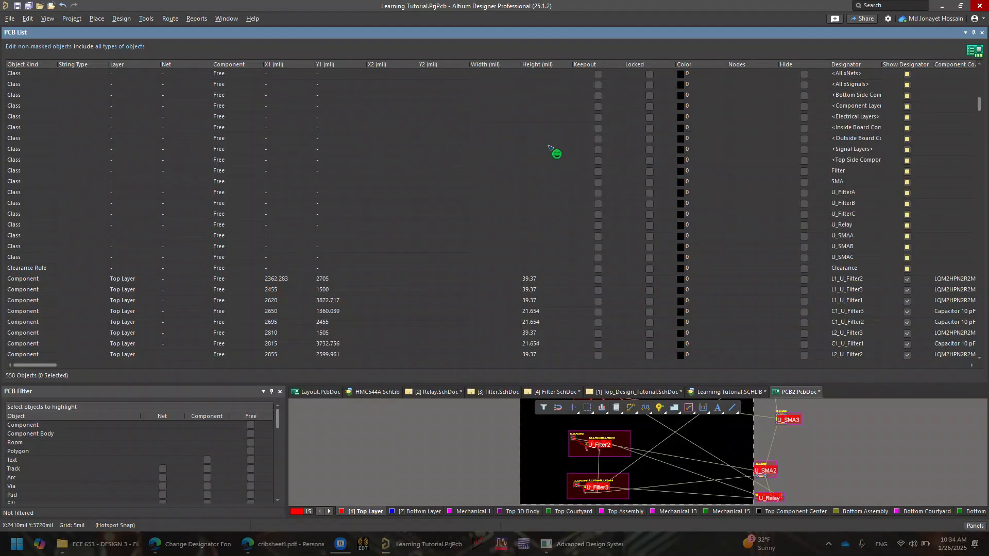
right_click(549, 143)
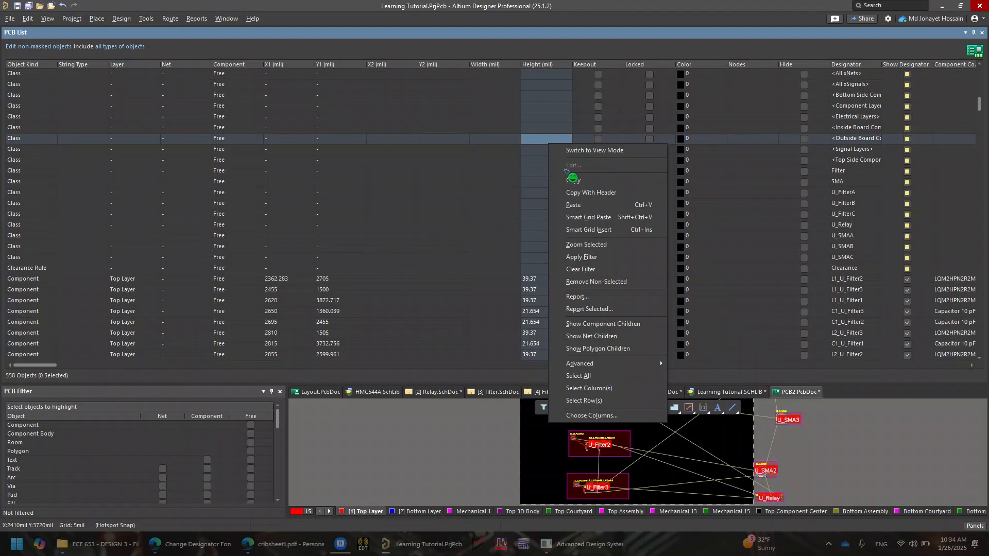
click(502, 382)
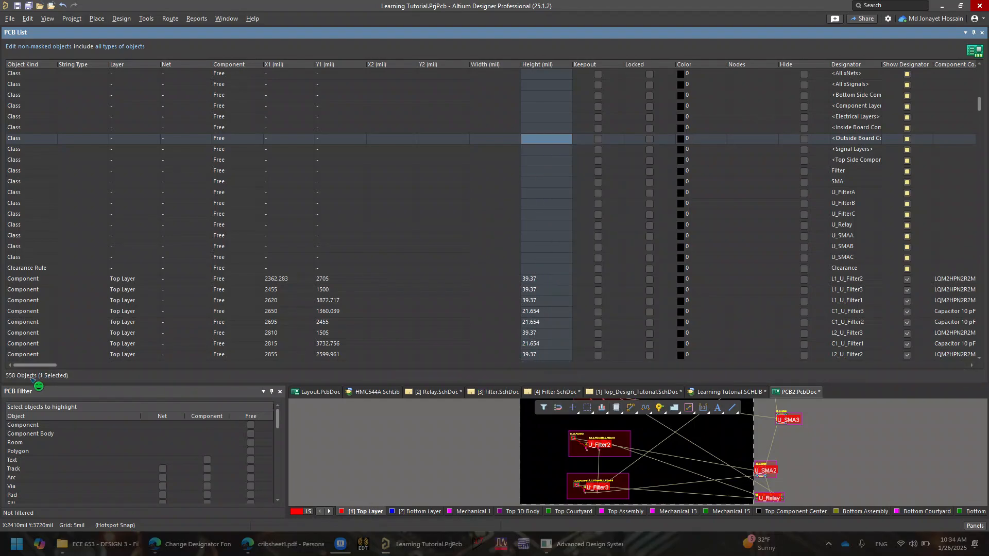
mouse_move(38, 365)
mouse_down()
mouse_move(120, 357)
mouse_move(37, 350)
mouse_up()
click(981, 33)
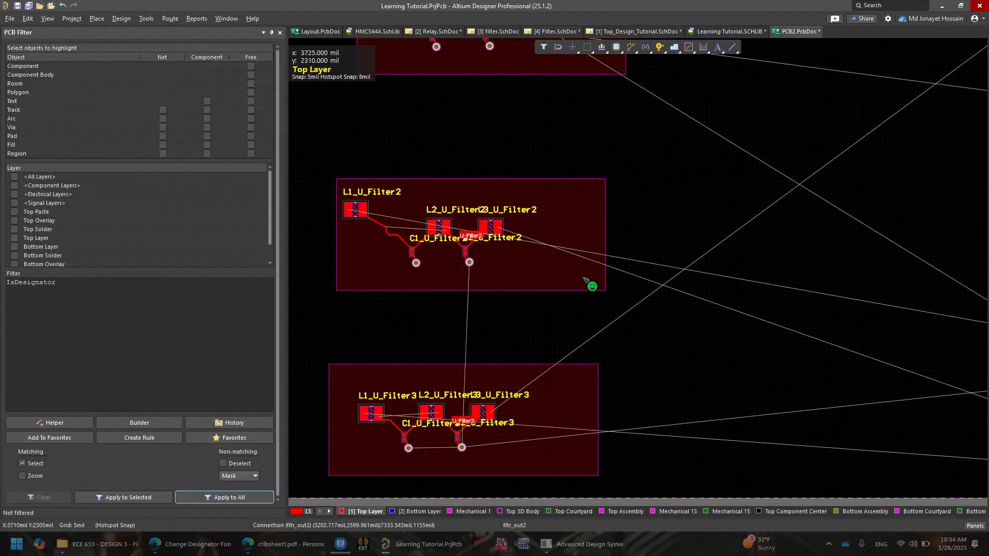
Reapply the IsDesignator filter to select every designator and show them in the PCB List
right_drag(586, 279, 725, 210)
ctrl+scroll(691, 211, down, 2)
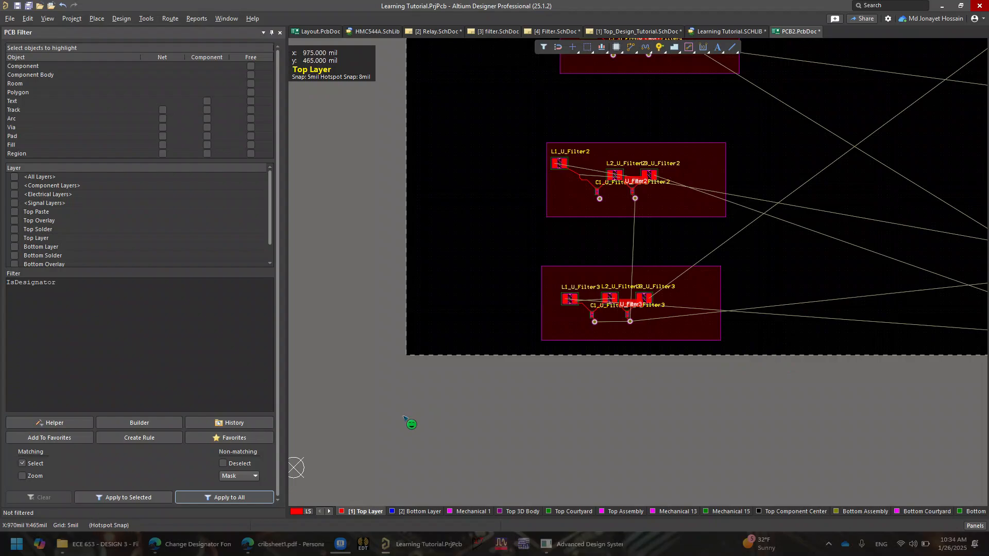
click(236, 497)
click(114, 498)
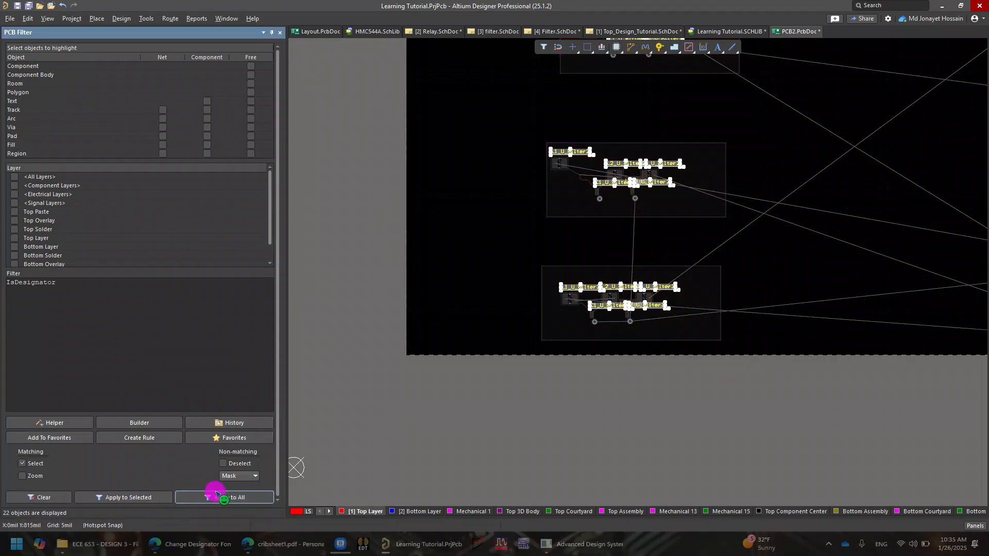
click(974, 526)
click(927, 443)
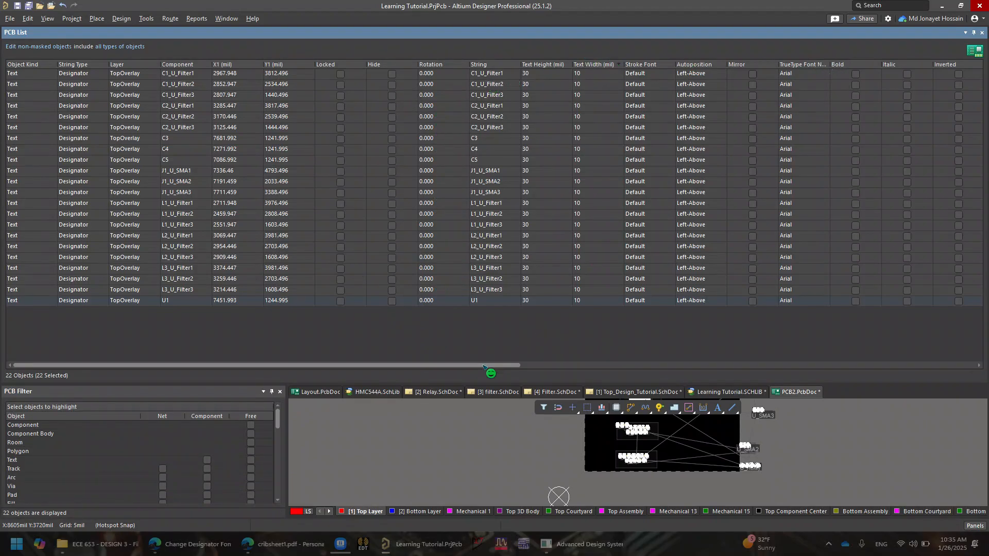
drag(481, 364, 511, 364)
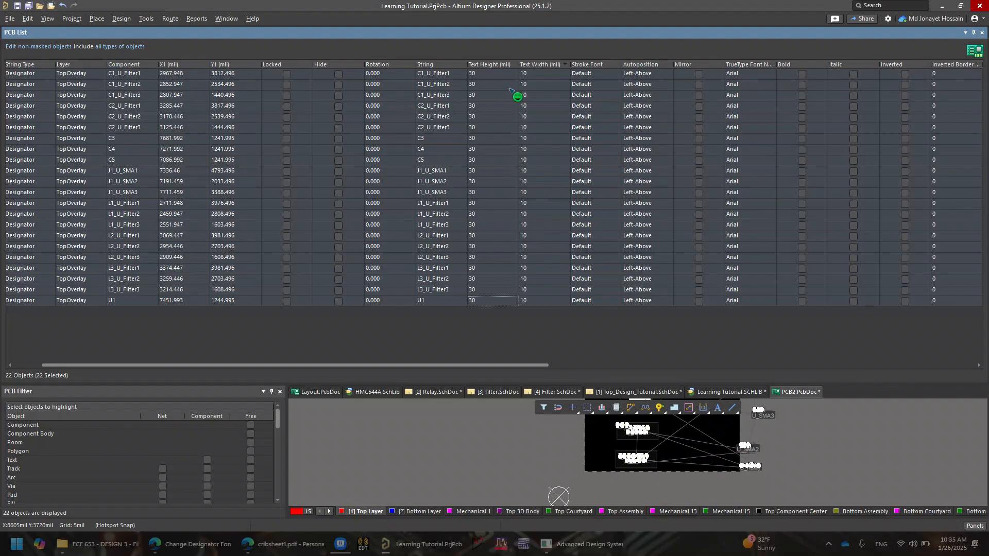
Set the first designator's text height to 20mil in the PCB List
click(482, 75)
right_click(480, 75)
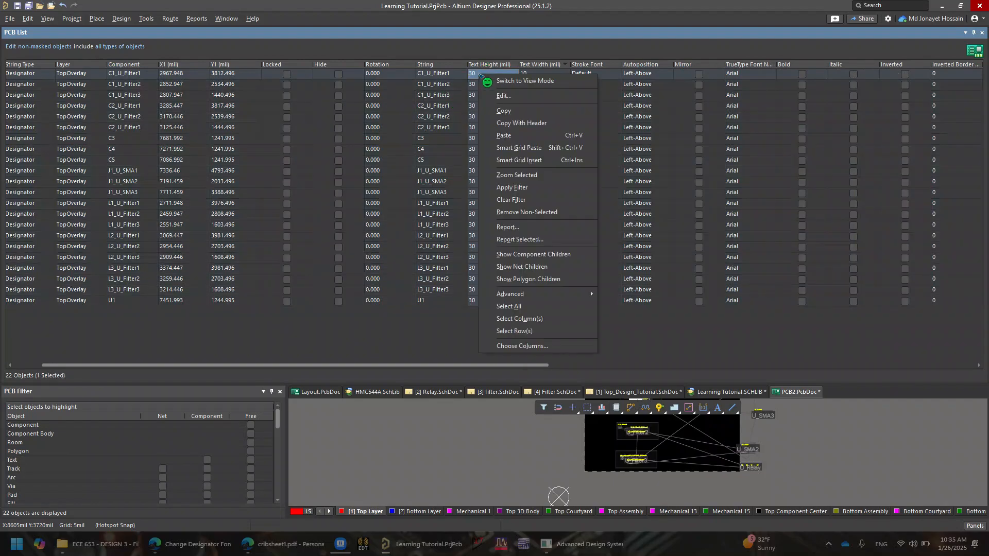
click(499, 95)
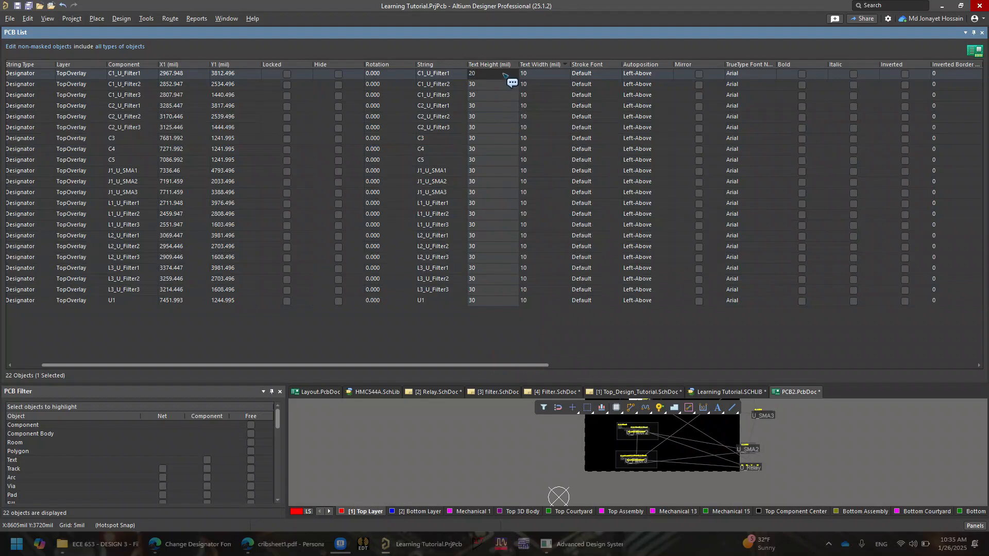
right_click(496, 77)
click(483, 83)
click(478, 85)
Copy the 20mil text height and paste it into the Text Height of all designators
click(480, 75)
right_click(480, 75)
click(526, 110)
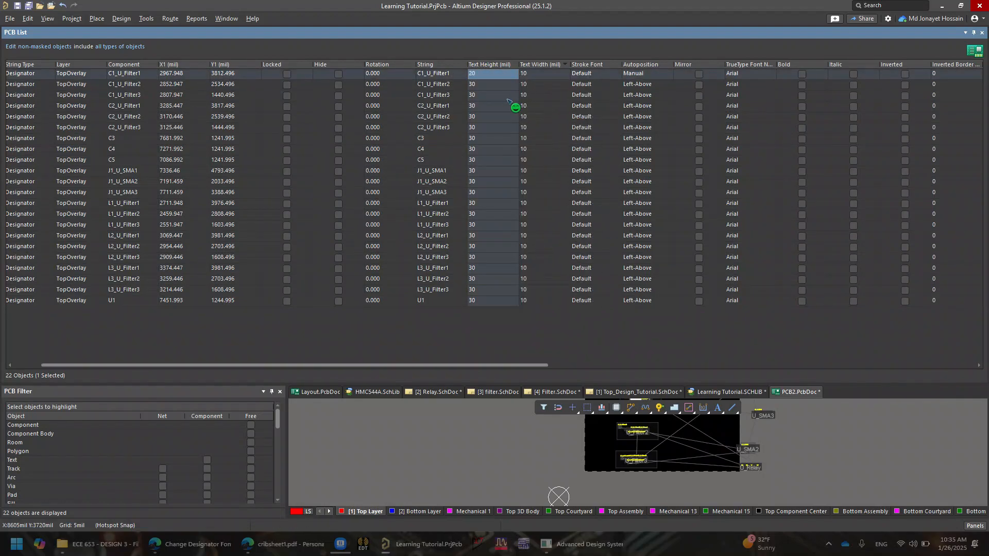
drag(497, 74, 488, 301)
text(20)
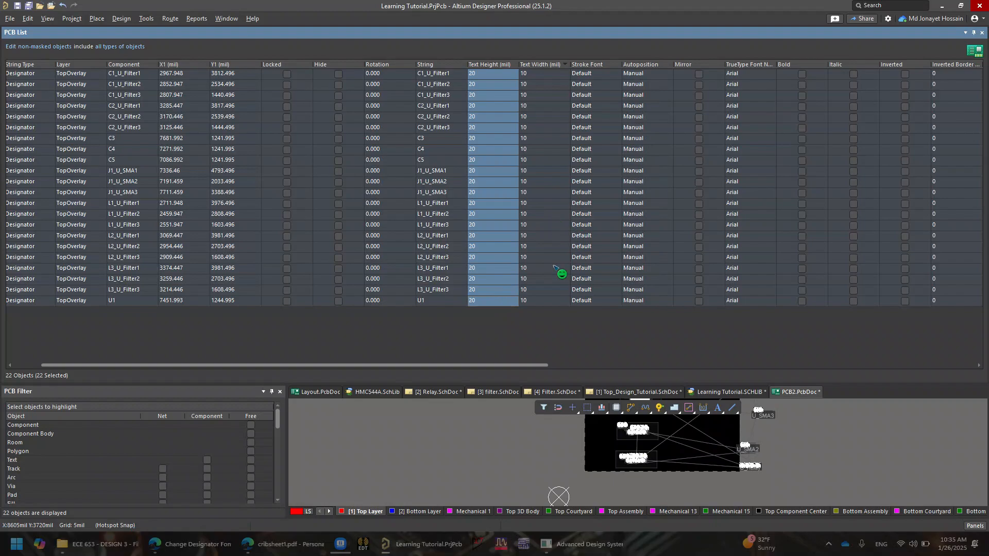
Hide the PCB List, clear the selection, and inspect the smaller designators on both filter blocks
click(981, 33)
click(552, 291)
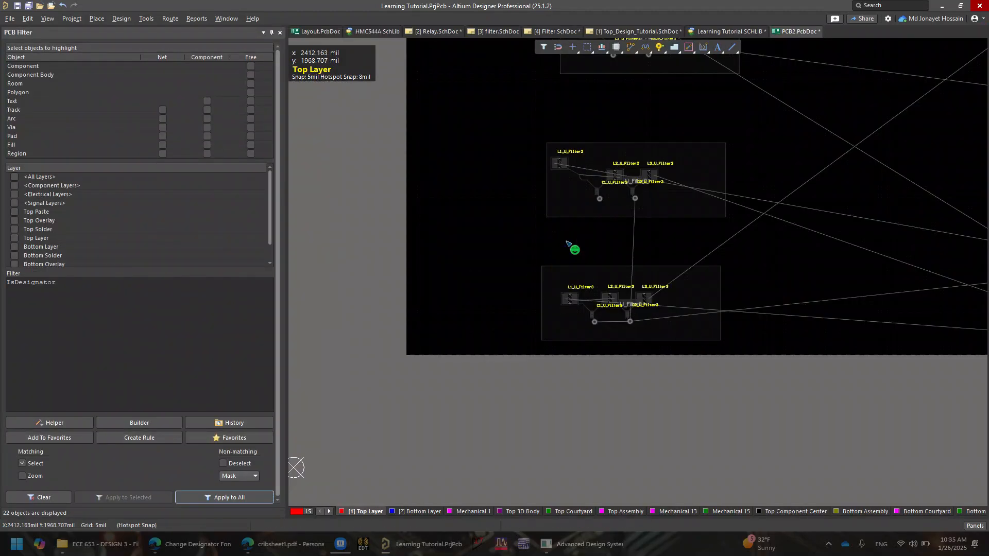
ctrl+scroll(566, 281, up, 6)
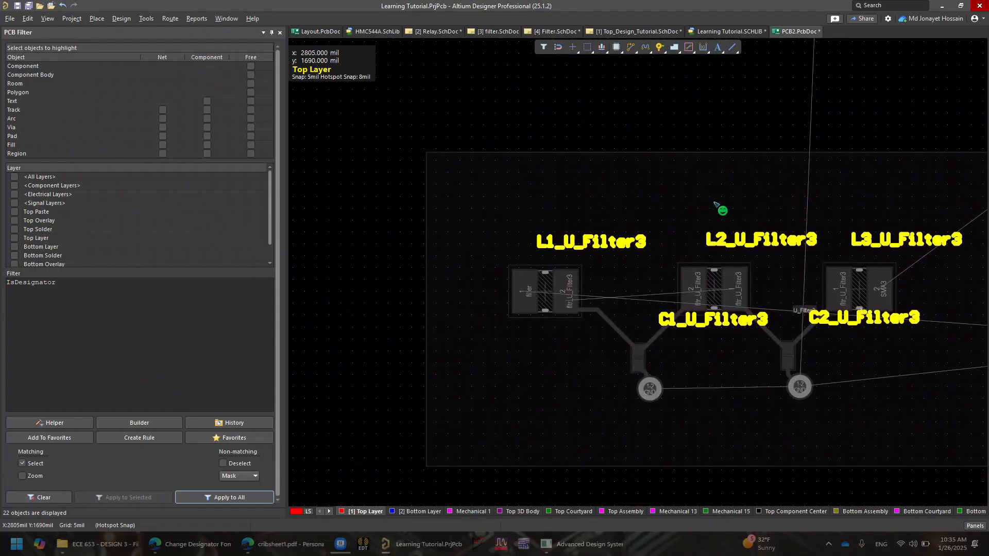
ctrl+scroll(640, 239, down, 2)
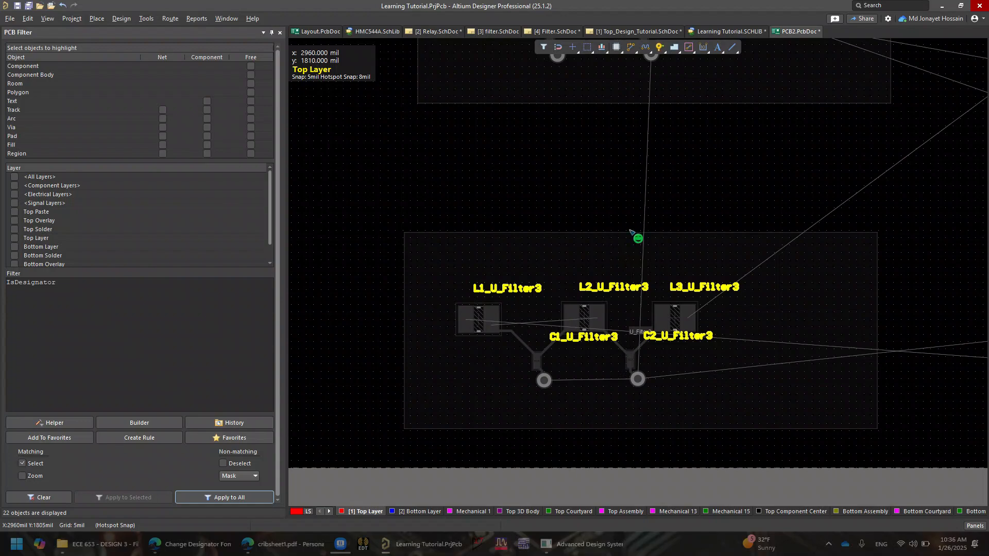
right_drag(635, 237, 656, 330)
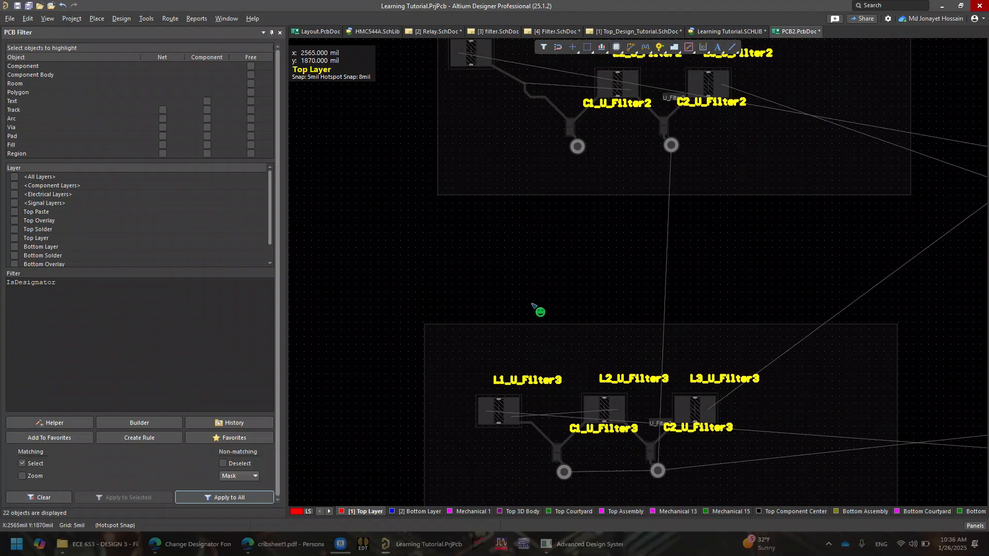
ctrl+scroll(525, 334, up, 2)
ctrl+scroll(536, 345, up, 1)
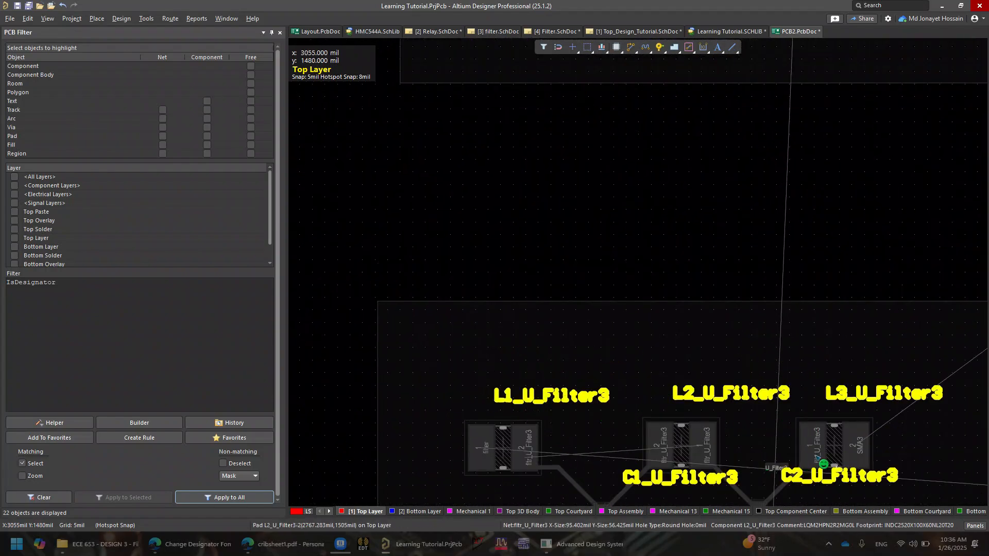
right_drag(856, 425, 743, 244)
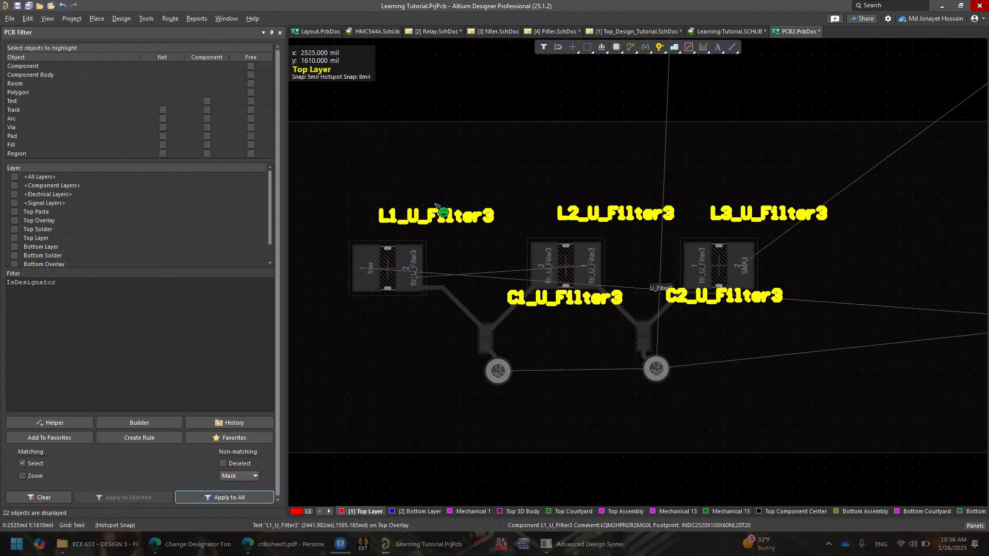
Switch to the top-level schematic and open the project options
click(640, 31)
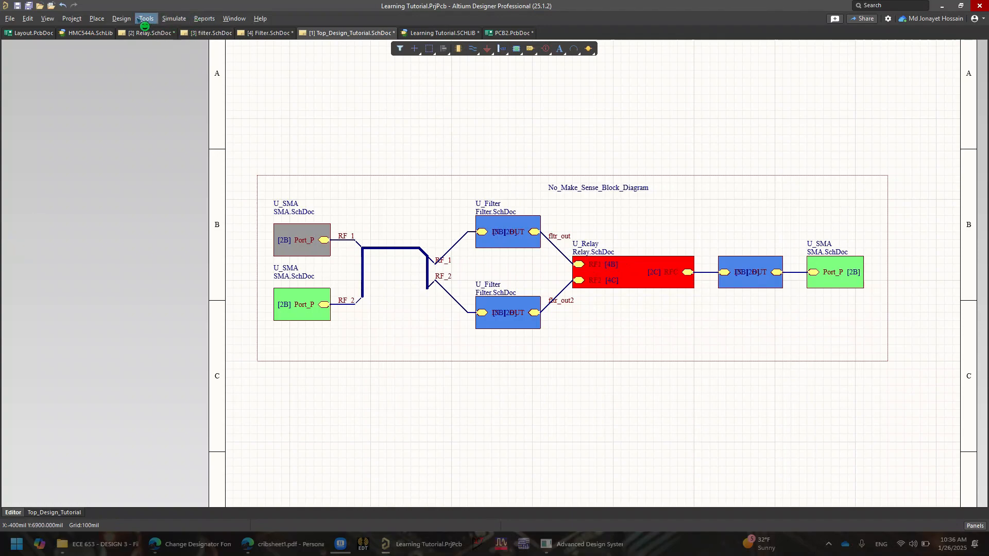
click(72, 19)
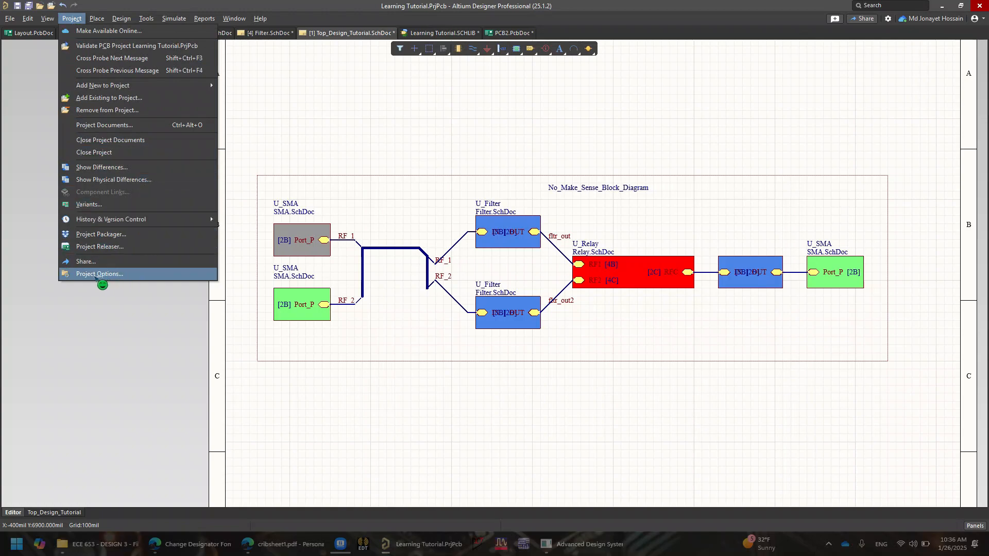
click(95, 278)
click(144, 273)
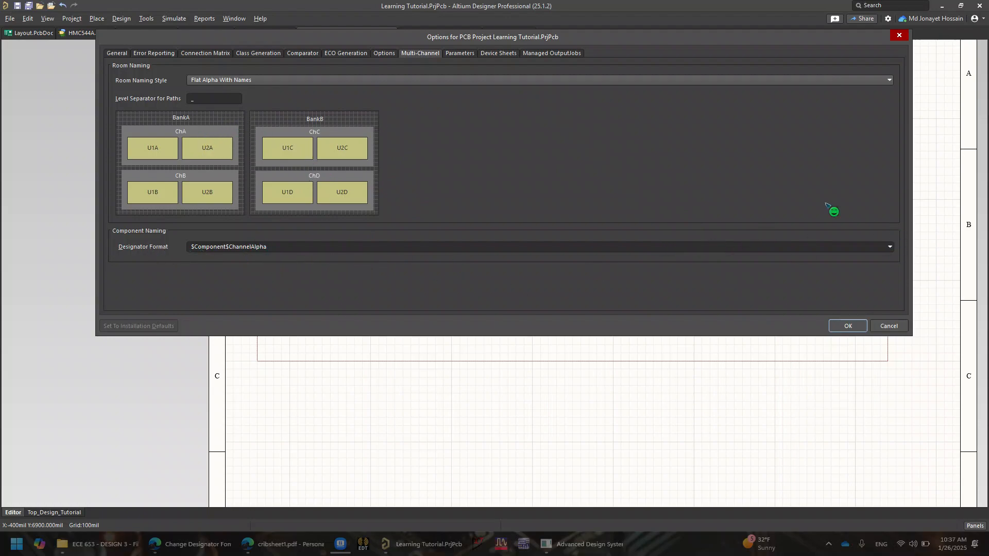
Review the multi-channel room naming style and designator format options in the project options
click(419, 53)
click(411, 52)
click(409, 52)
click(435, 53)
click(429, 52)
click(430, 56)
click(890, 80)
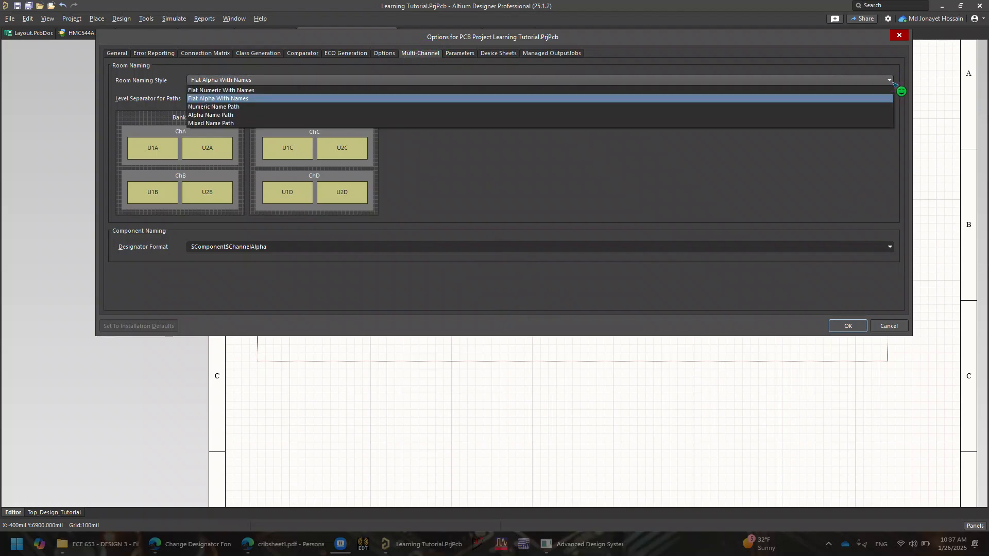
click(834, 297)
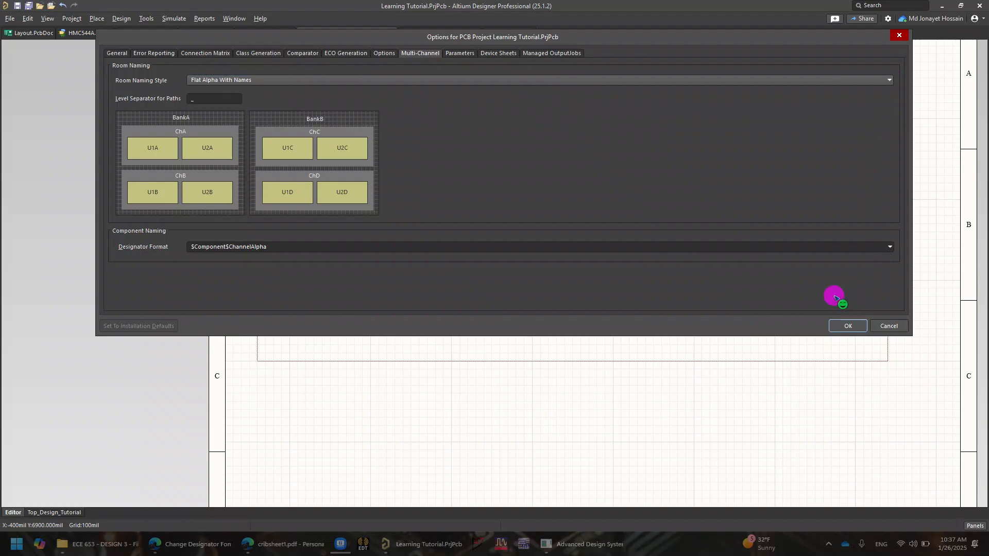
click(889, 247)
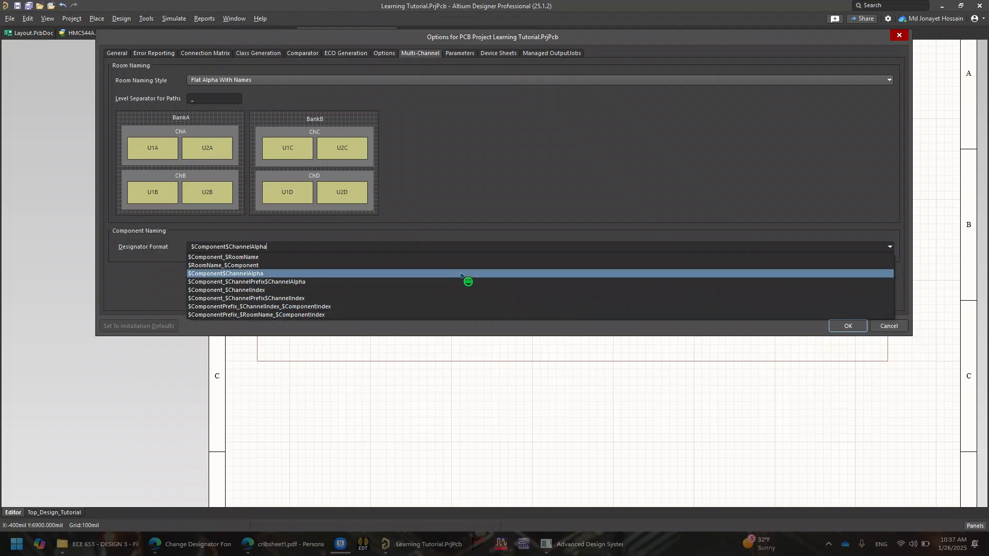
click(333, 272)
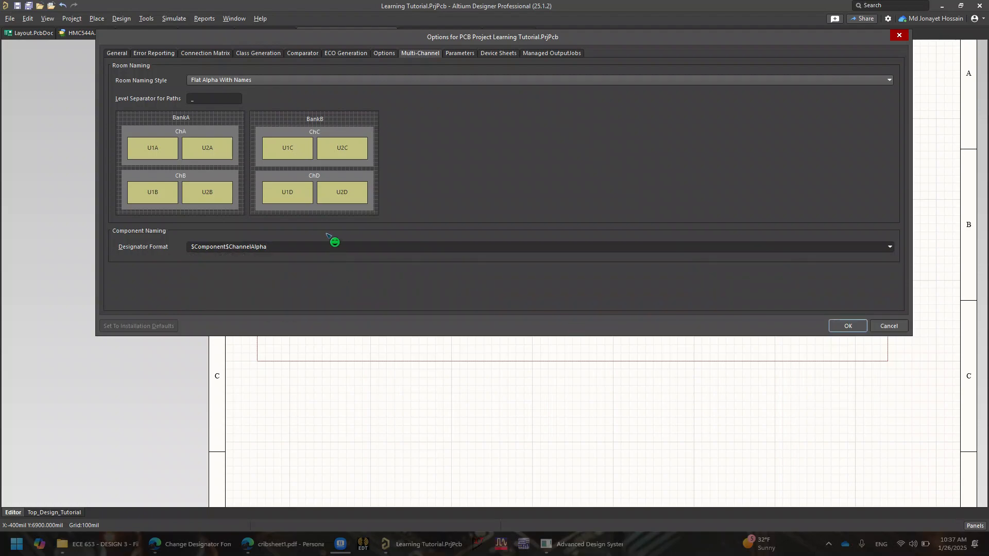
Try the $Component_$RoomName designator format
click(200, 100)
click(889, 247)
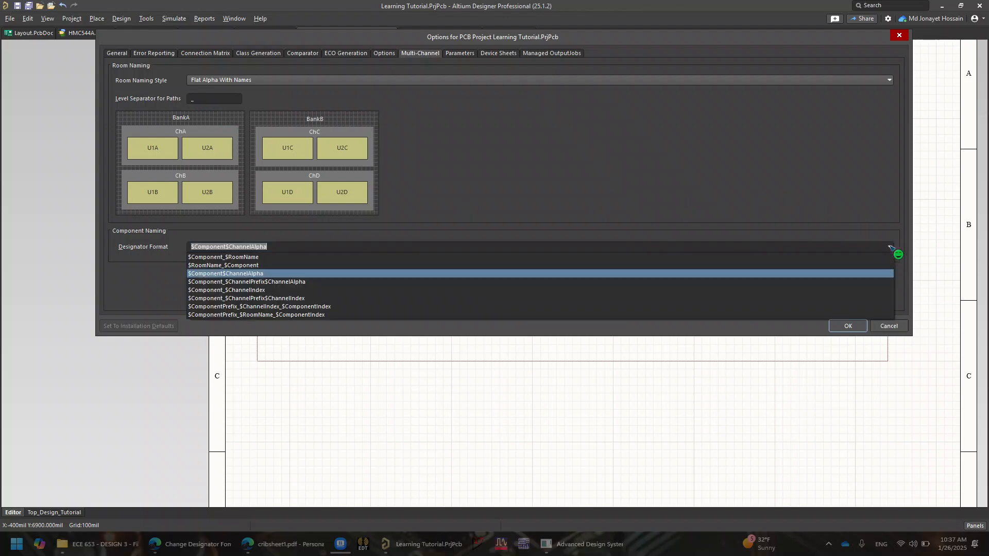
click(453, 259)
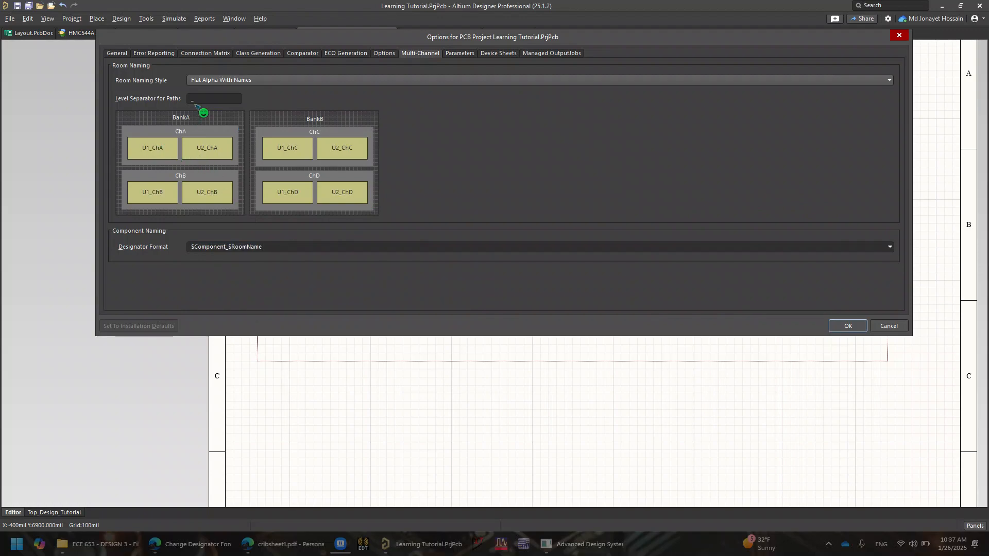
Set the designator format back to $Component$ChannelAlpha and confirm the project options
click(195, 98)
click(891, 248)
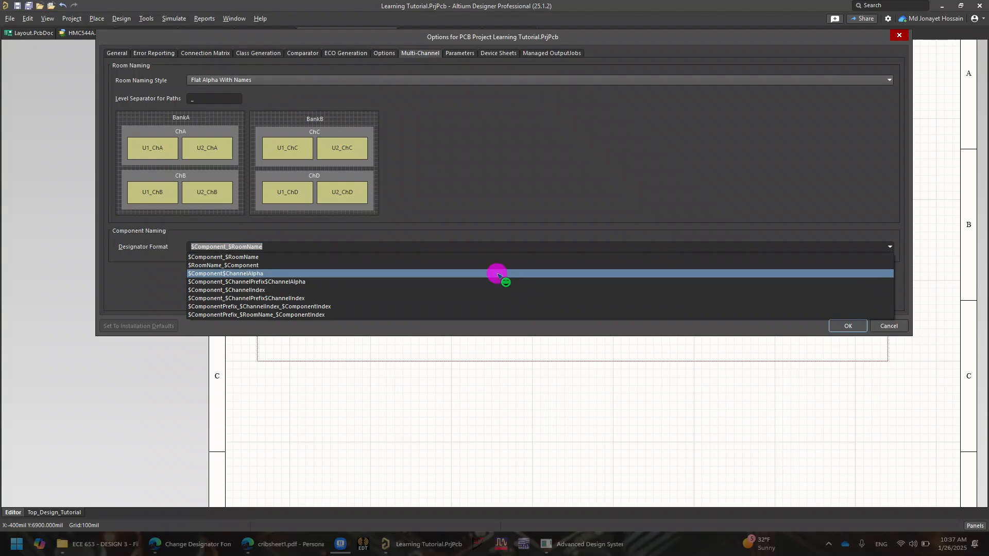
click(498, 276)
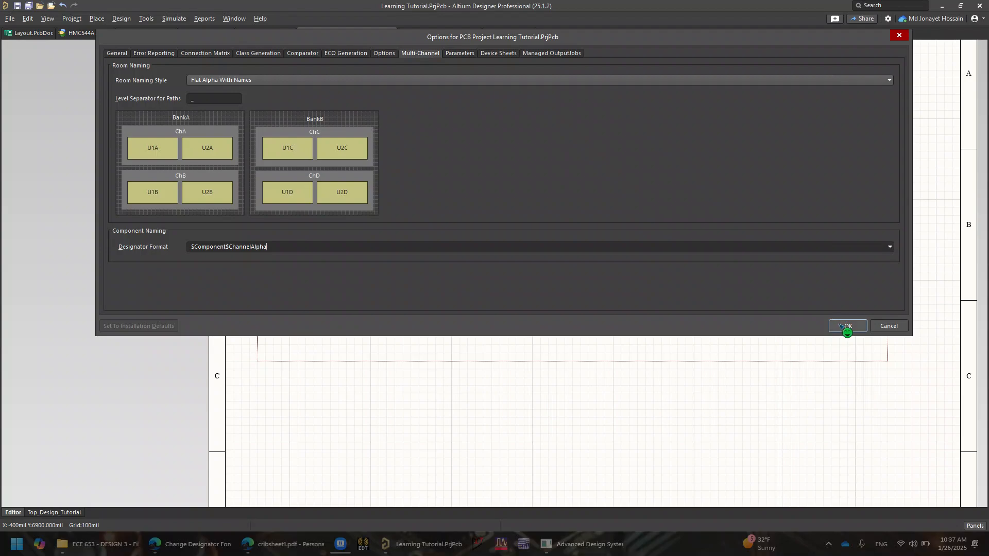
click(846, 326)
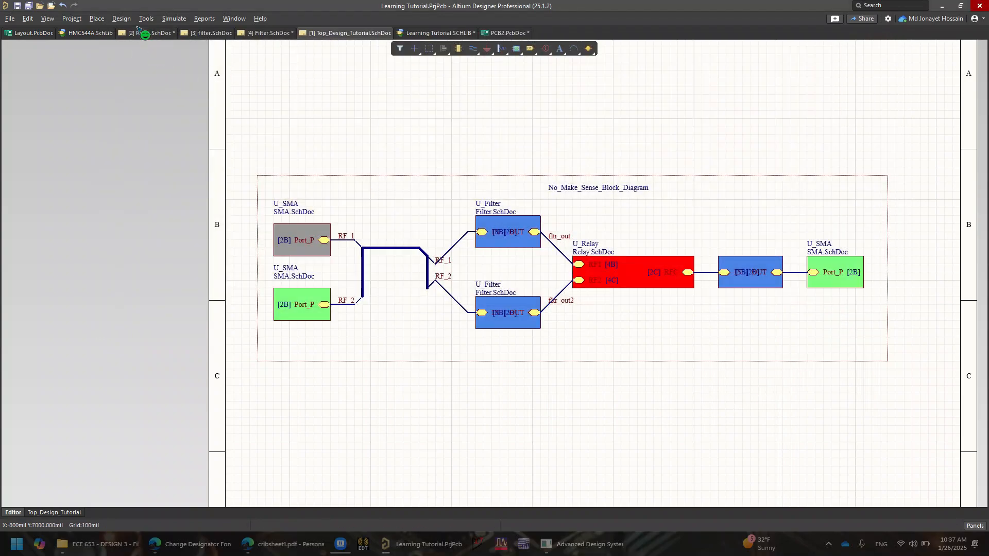
Preview the engineering change order for updating PCB2.PcbDoc without executing it
click(121, 19)
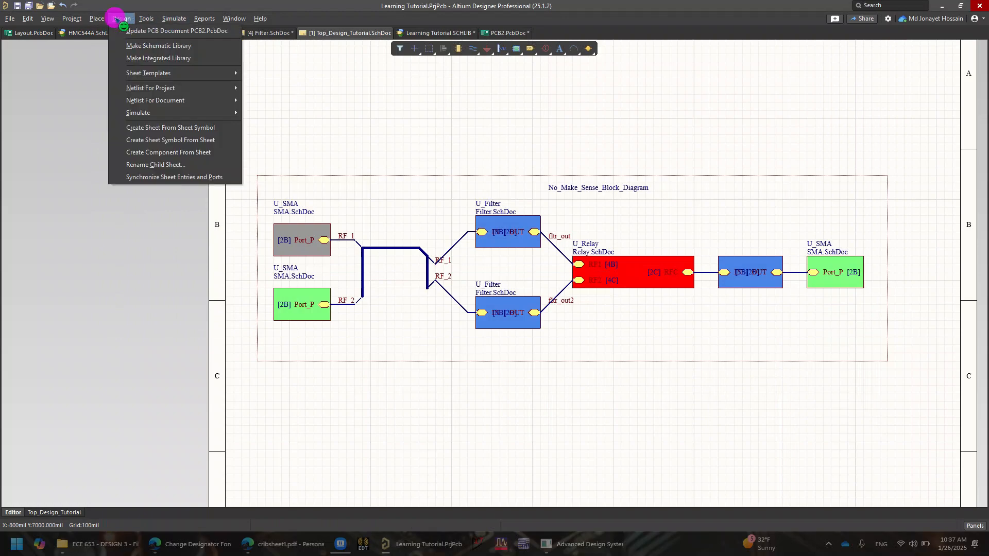
click(144, 31)
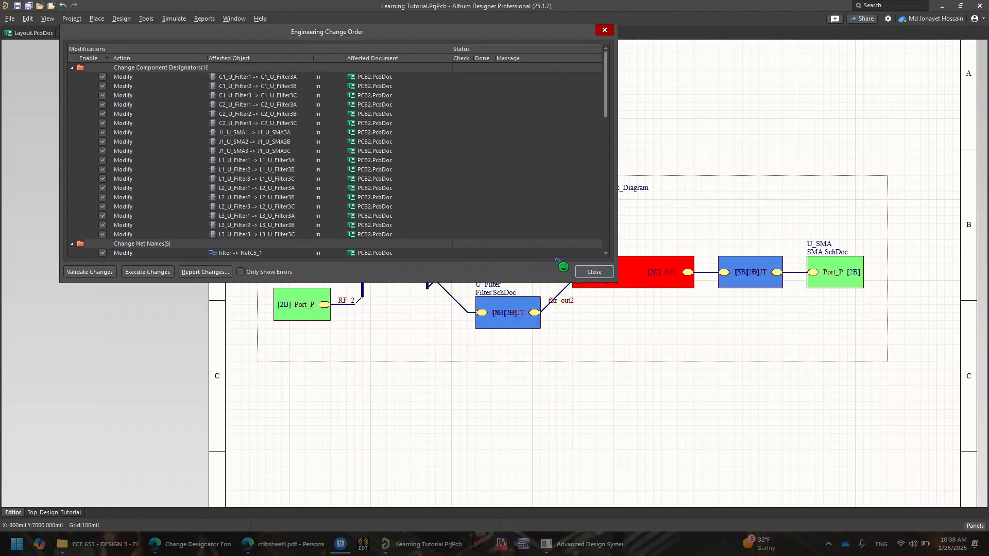
click(594, 273)
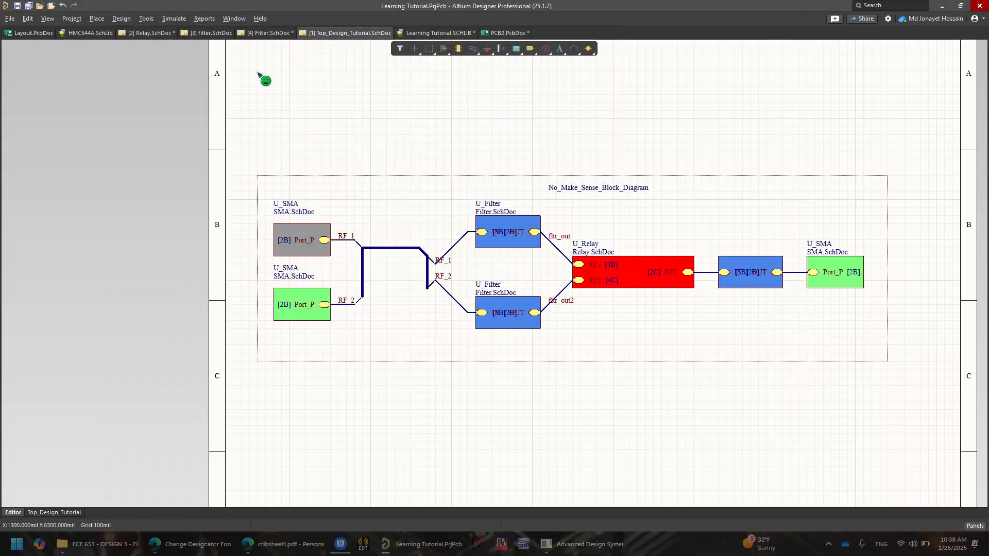
Reset all schematic designators and update the annotation change list for all sheets
click(146, 19)
mouse_move(208, 124)
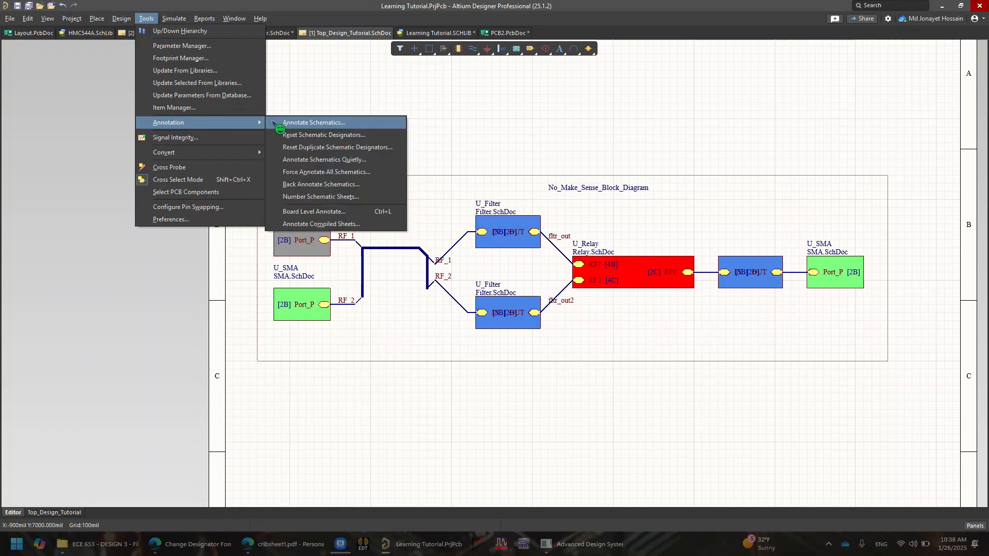
click(276, 123)
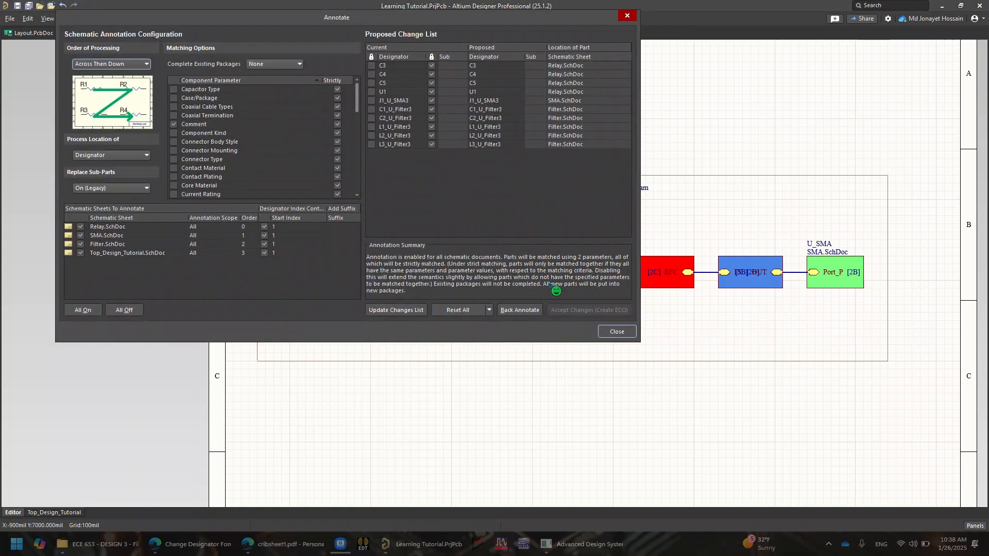
click(466, 310)
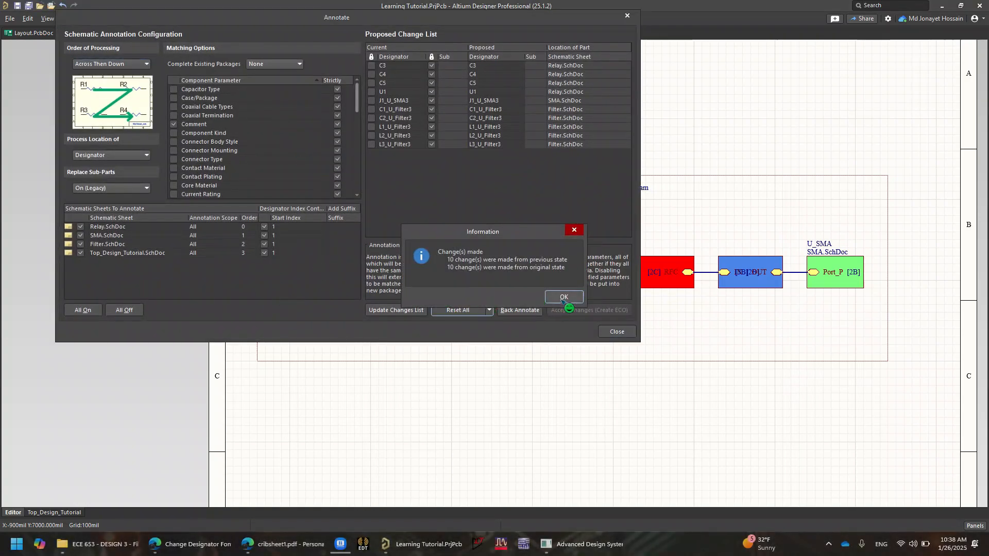
click(563, 297)
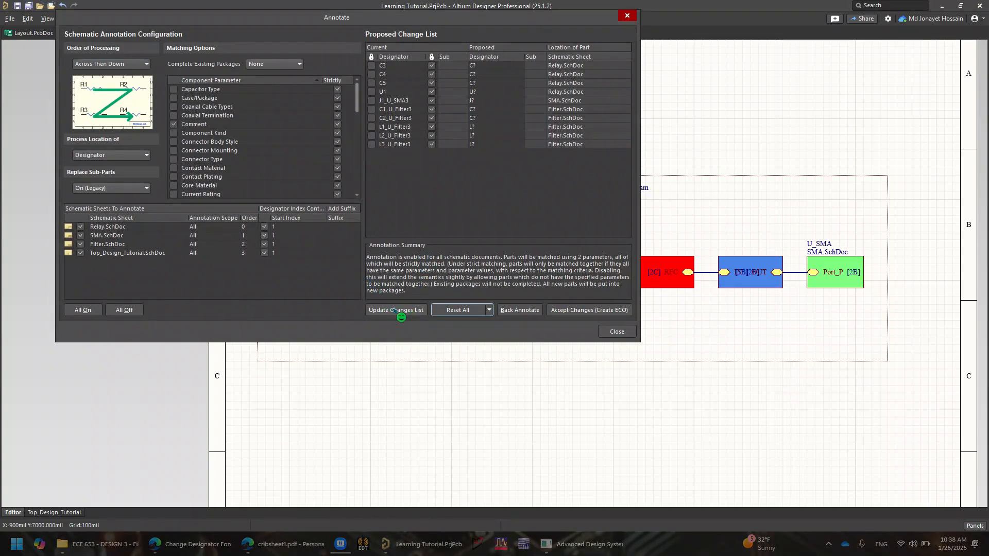
click(92, 309)
click(395, 309)
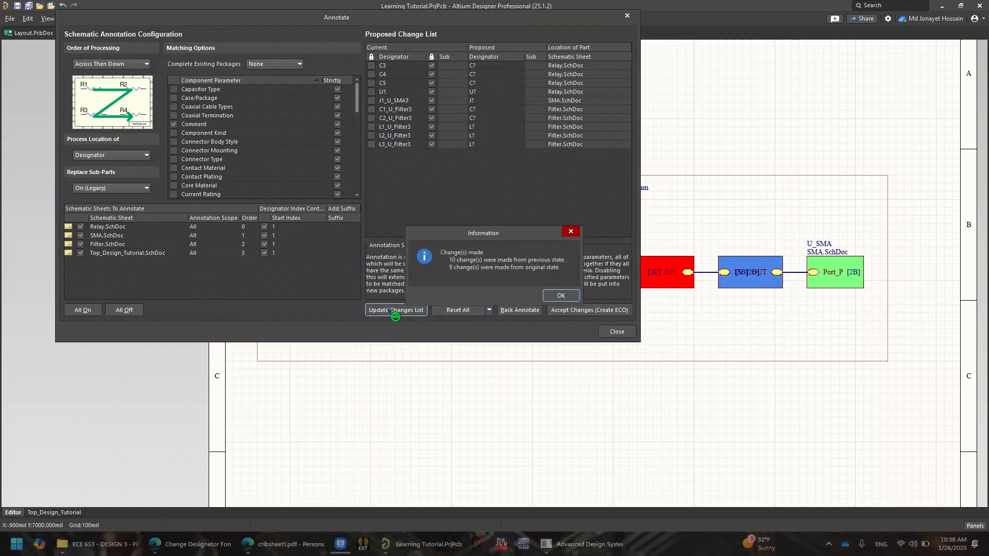
click(563, 296)
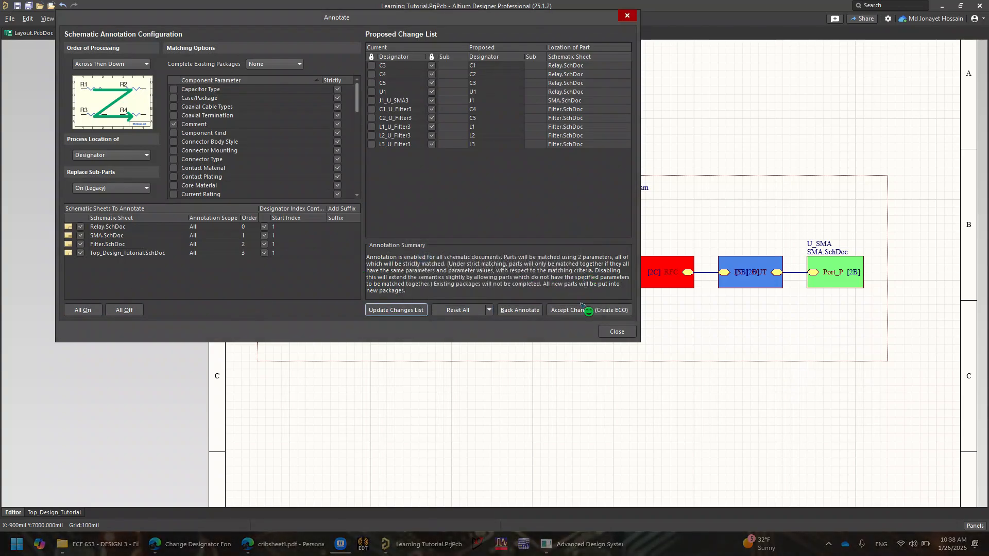
Validate and execute the schematic annotation changes, then close the Annotate dialog
click(604, 311)
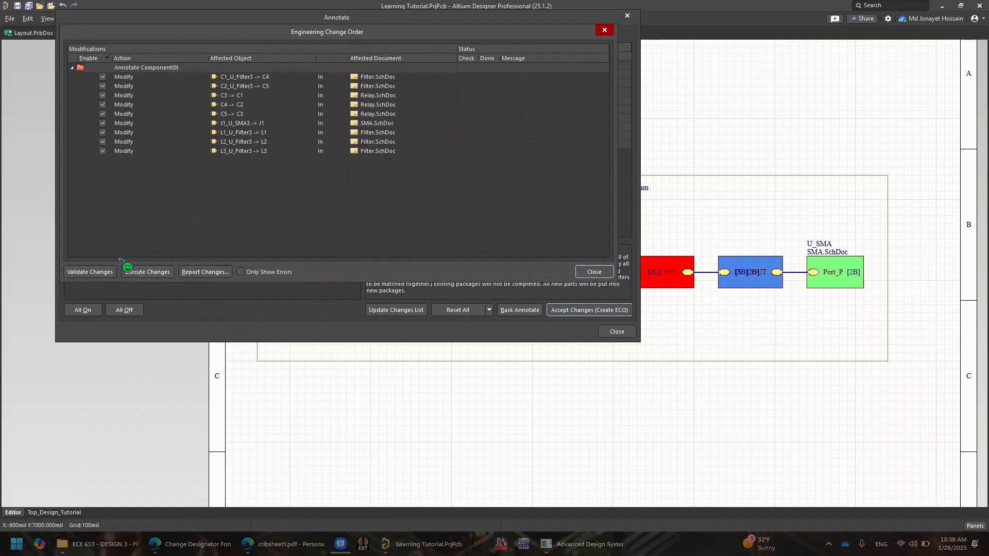
click(90, 273)
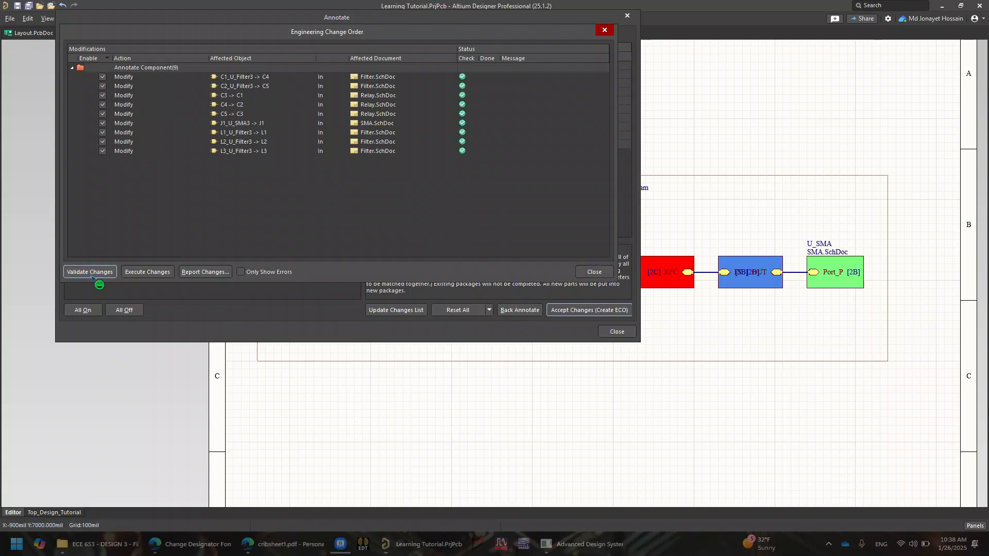
click(155, 273)
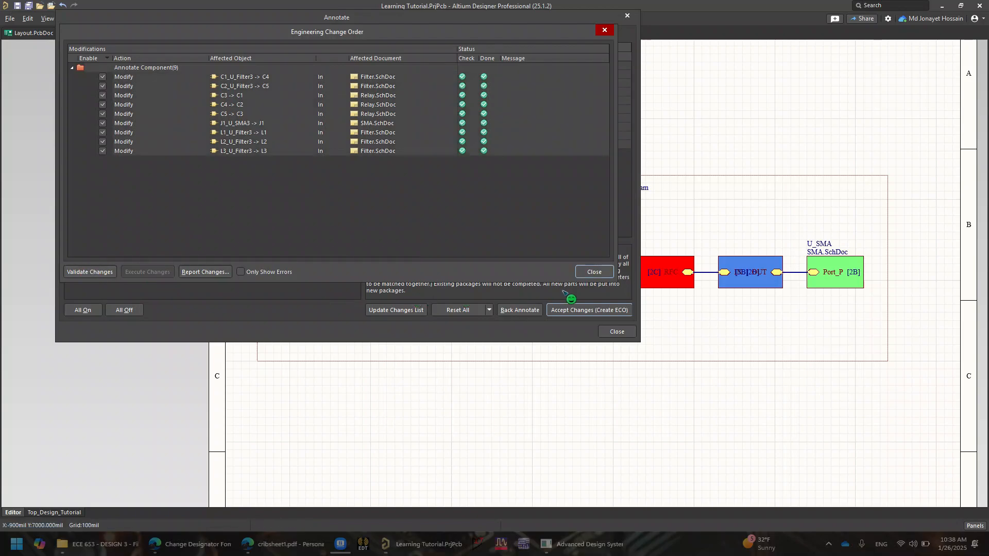
click(599, 272)
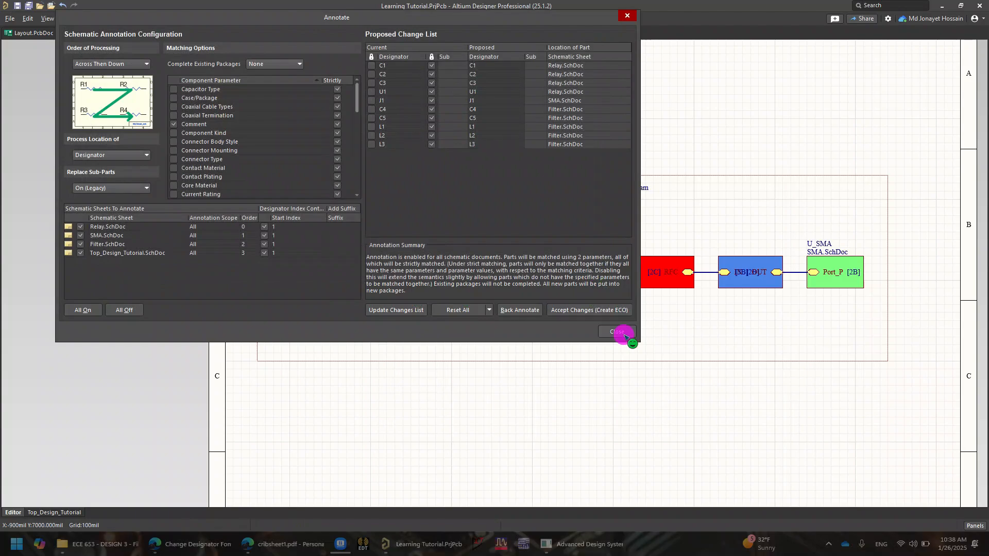
click(623, 332)
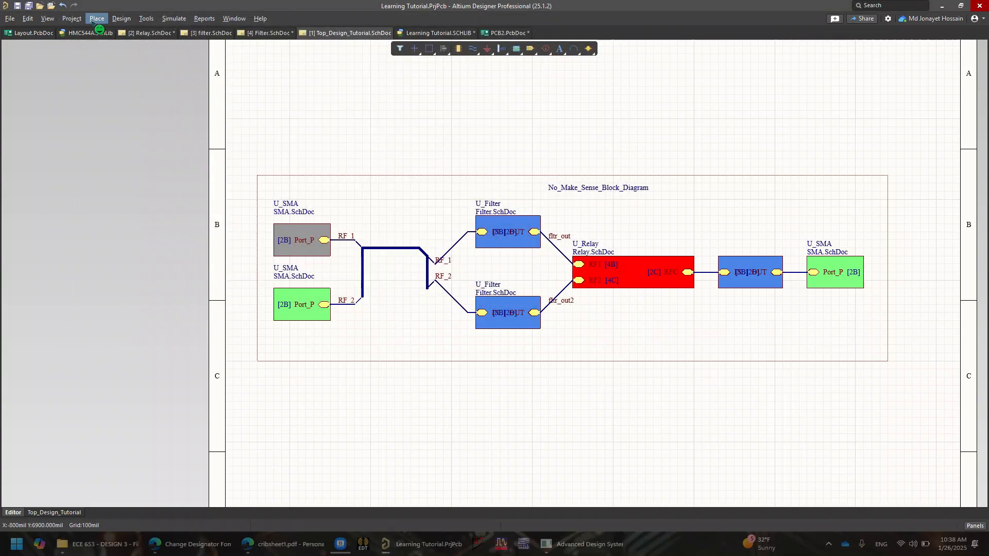
Update PCB2.PcbDoc from the schematics by validating and executing the change order
click(72, 19)
mouse_move(110, 23)
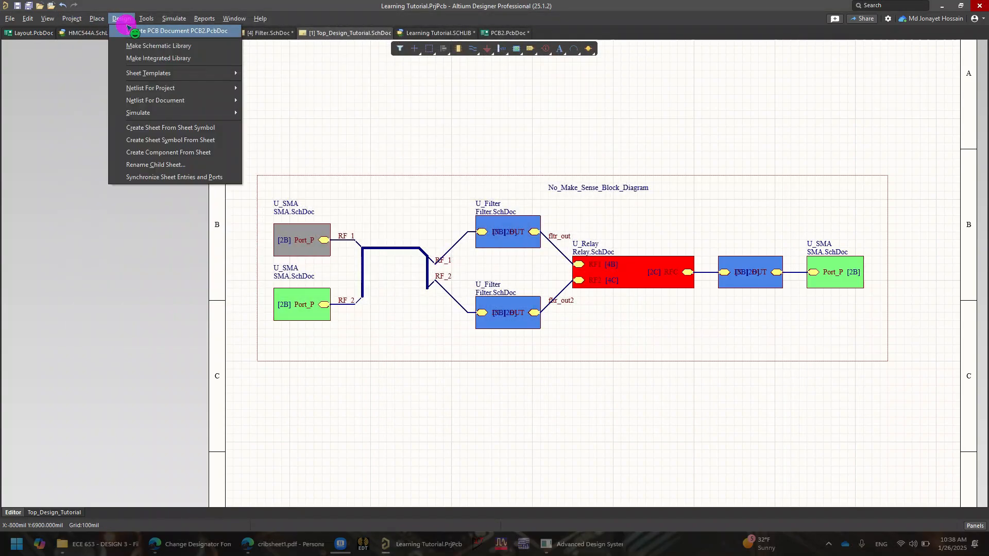
click(175, 31)
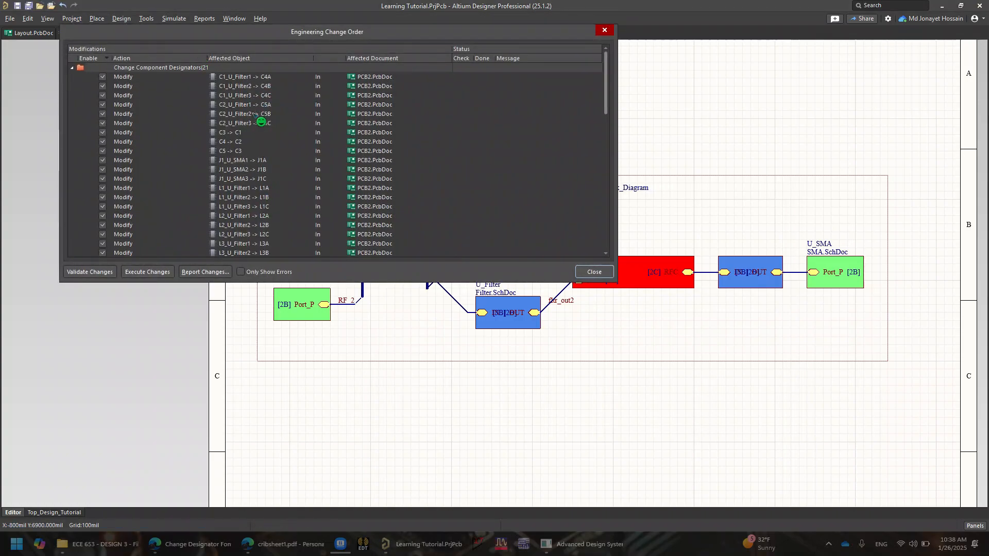
click(226, 160)
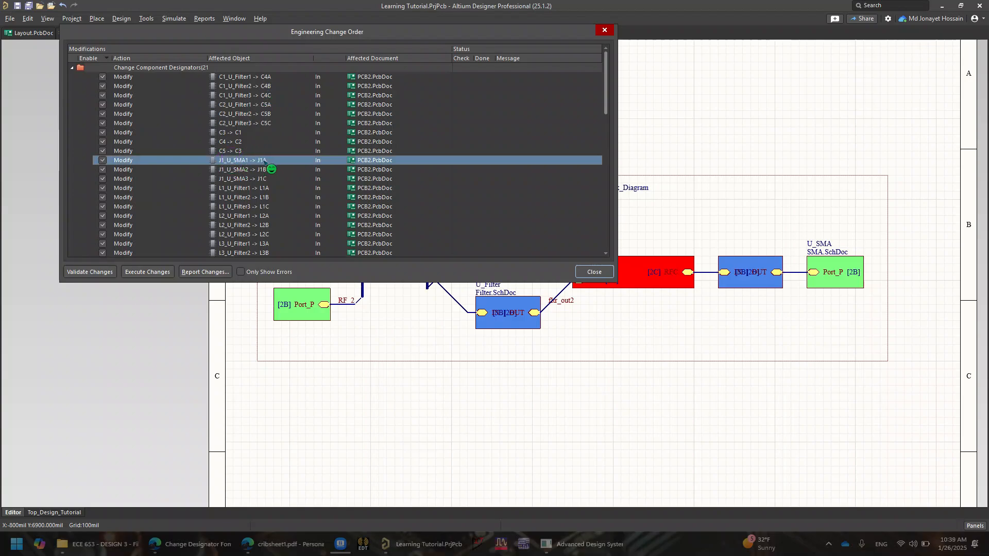
click(111, 271)
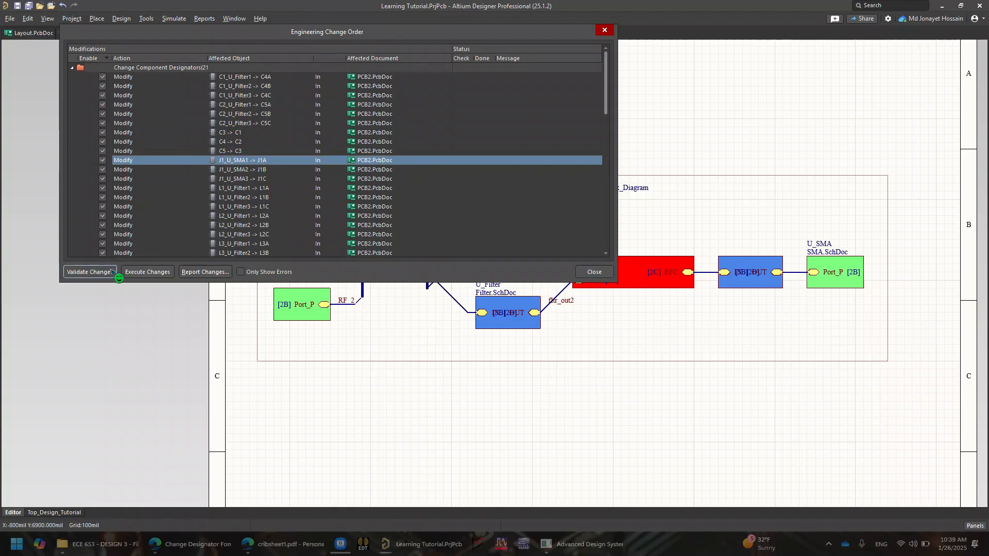
click(147, 271)
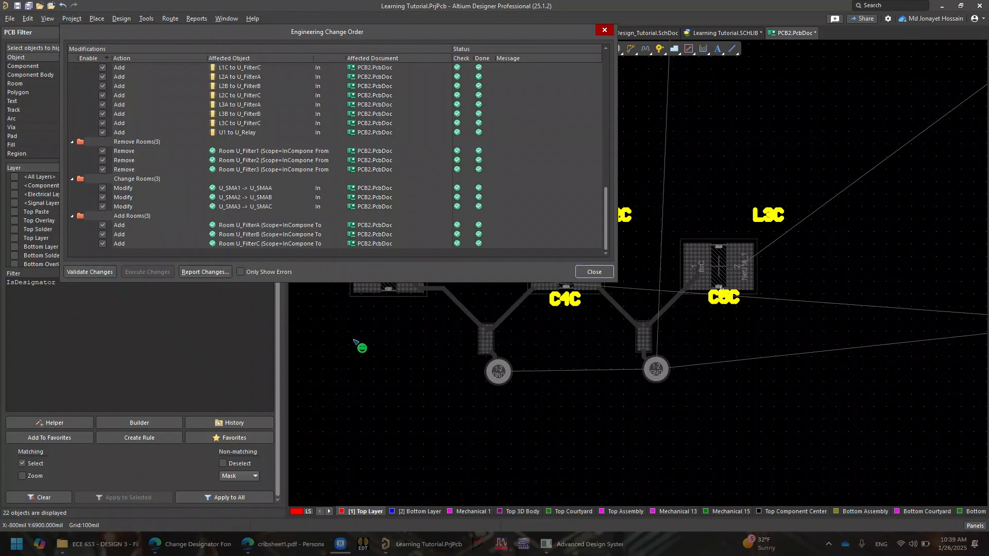
click(591, 274)
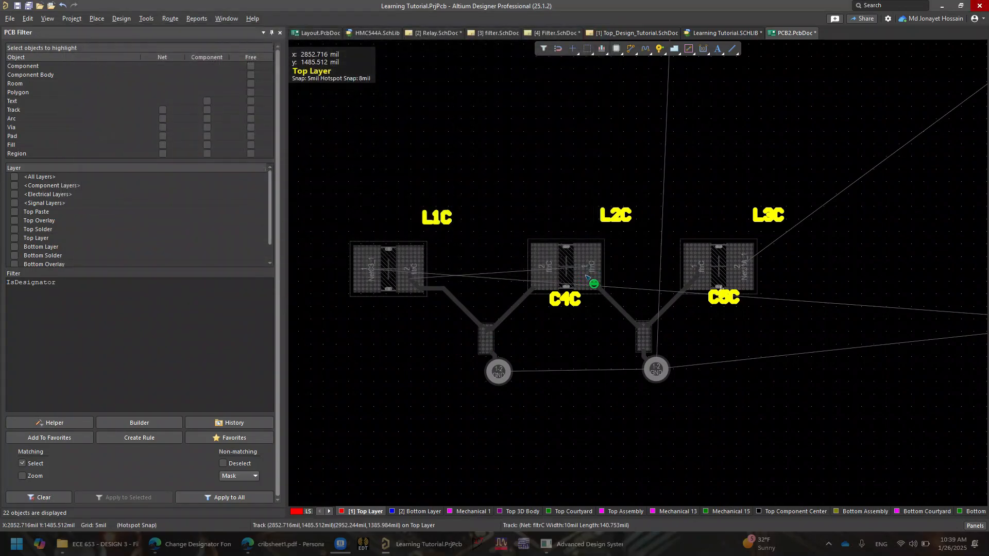
Inspect the renamed designators on the filter blocks in the PCB layout
right_drag(588, 281, 646, 358)
ctrl+scroll(614, 369, down, 2)
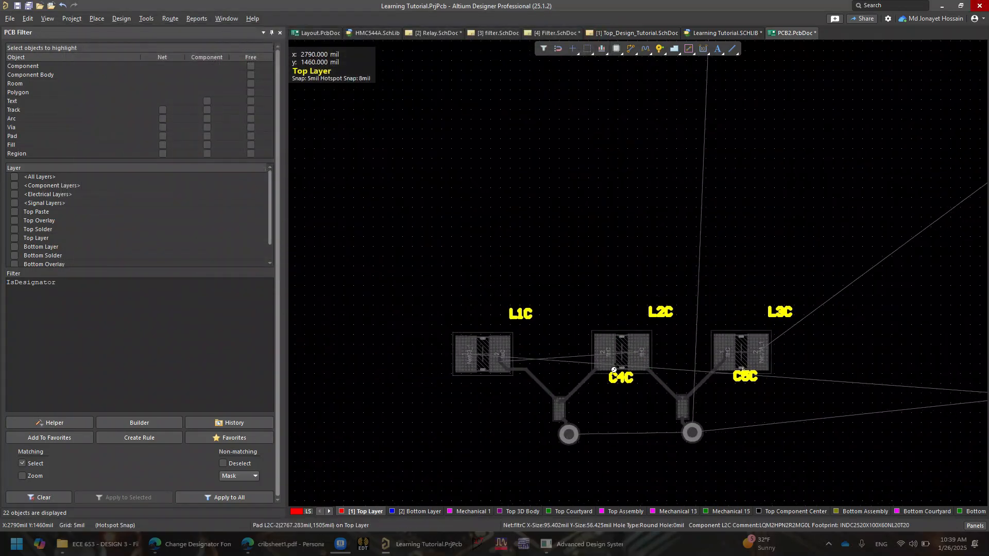
ctrl+scroll(614, 370, down, 1)
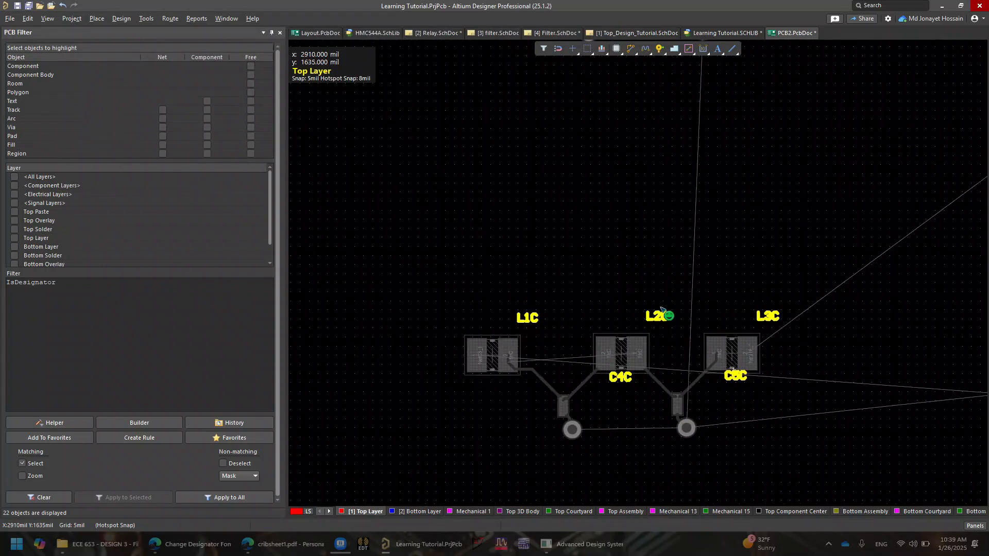
right_drag(668, 308, 629, 373)
ctrl+scroll(594, 300, down, 4)
right_drag(615, 173, 621, 252)
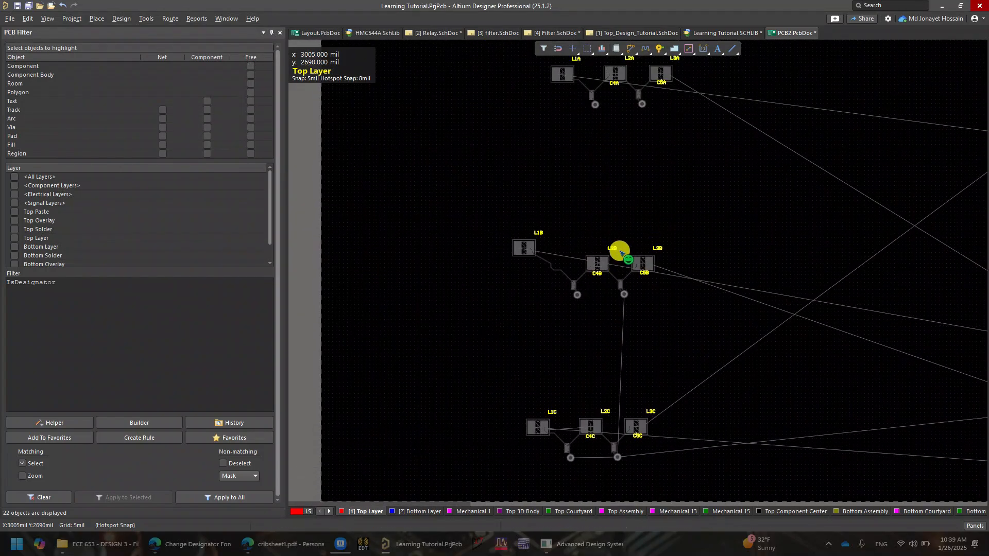
ctrl+scroll(615, 249, up, 4)
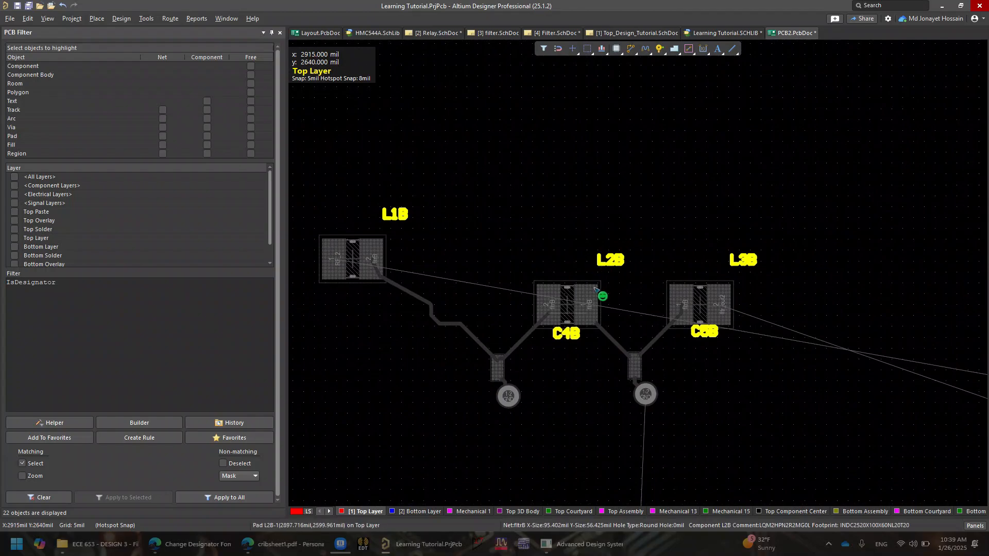
ctrl+scroll(596, 290, down, 7)
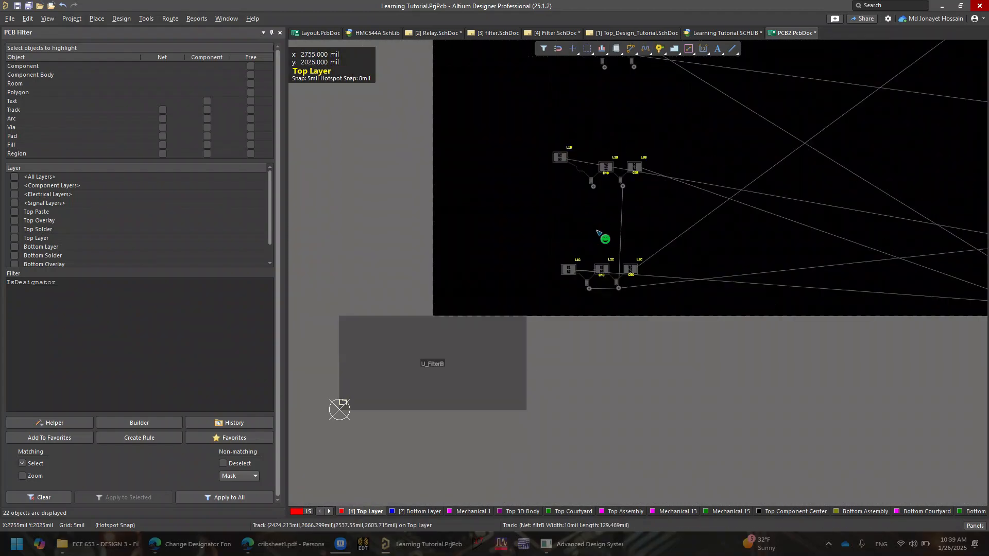
Select all components and rooms in the PCB layout and delete them
right_click(573, 315)
click(592, 333)
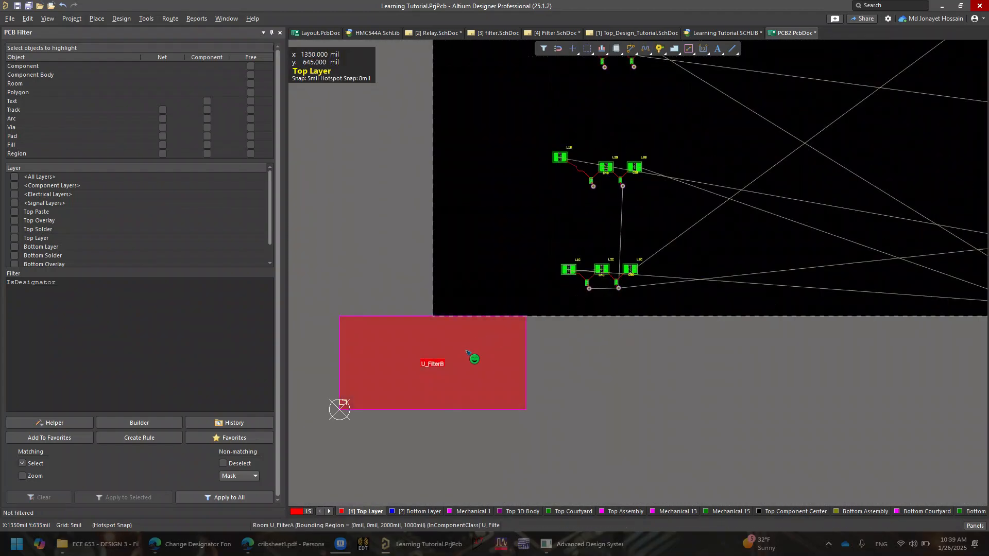
drag(466, 351, 534, 351)
click(536, 325)
key(ctrl+z)
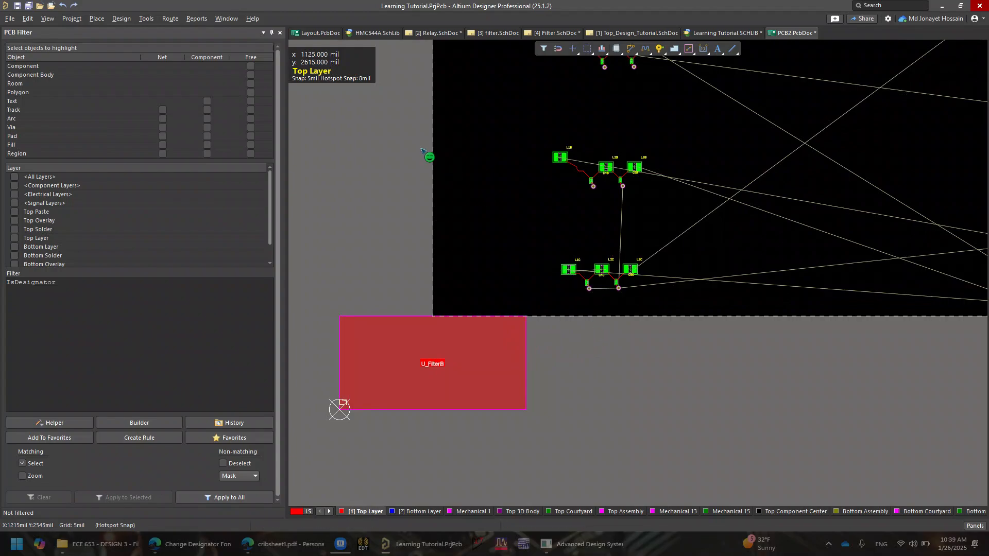
right_drag(530, 231, 489, 294)
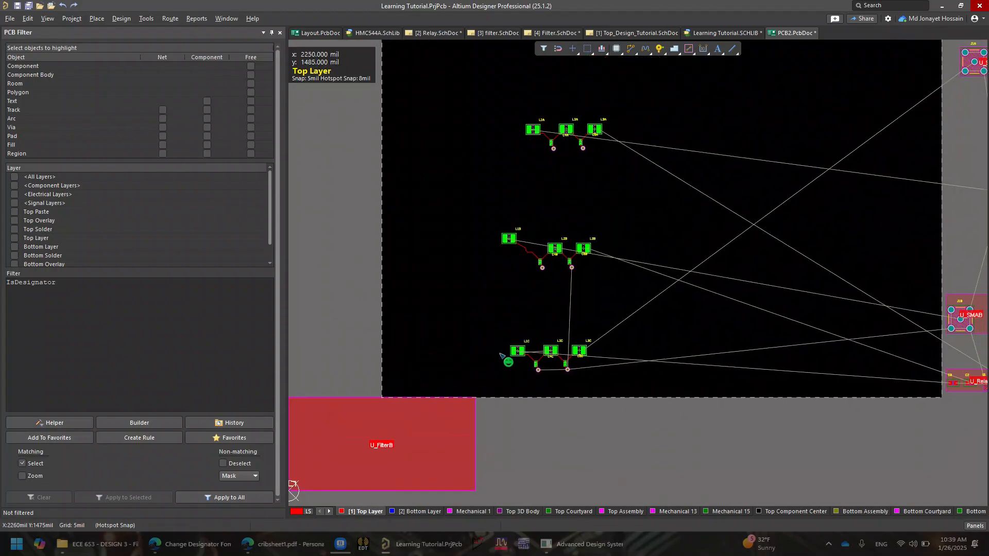
right_drag(566, 334, 485, 305)
right_drag(516, 386, 447, 499)
right_drag(770, 126, 713, 246)
ctrl+scroll(574, 348, down, 5)
ctrl+scroll(694, 252, down, 1)
right_drag(599, 330, 649, 245)
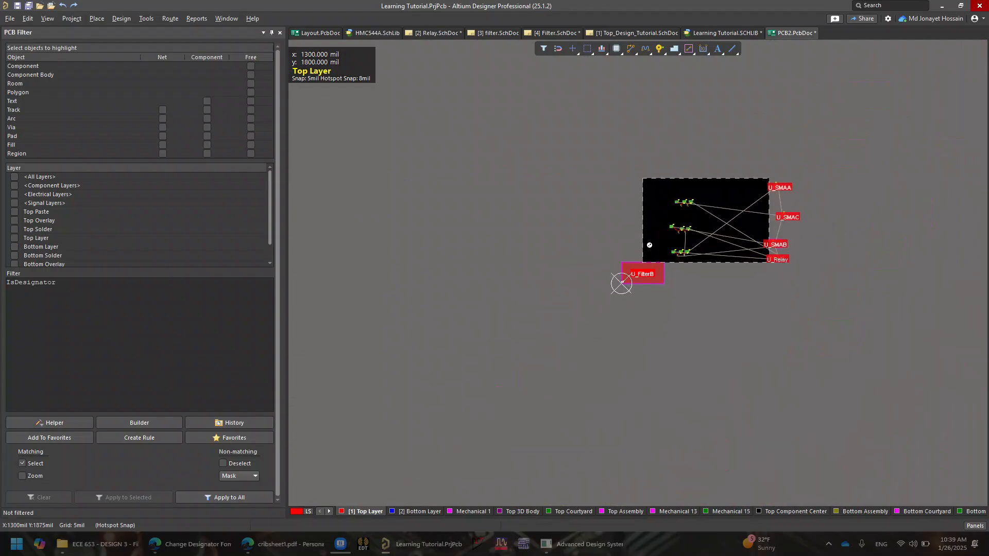
ctrl+scroll(648, 245, up, 4)
ctrl+scroll(649, 246, down, 2)
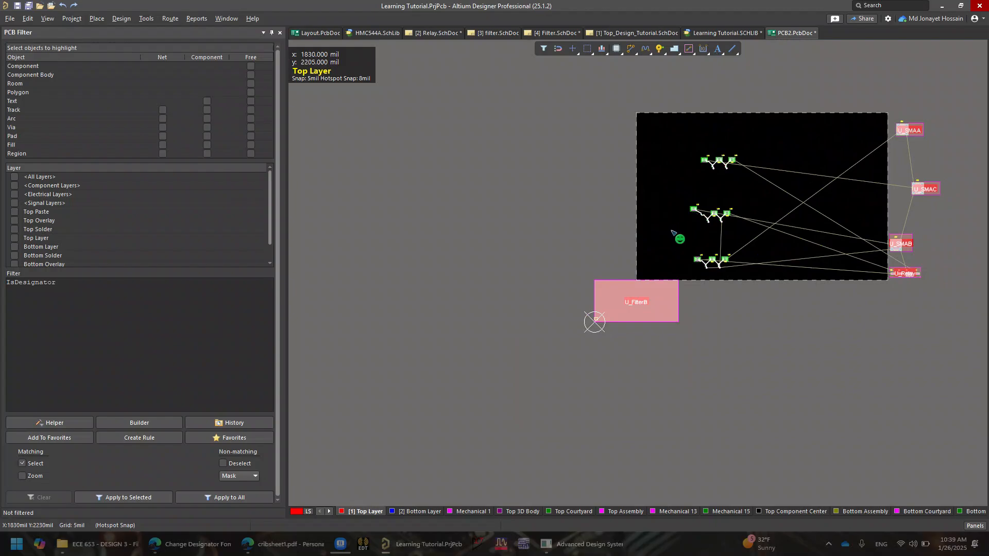
key(Delete)
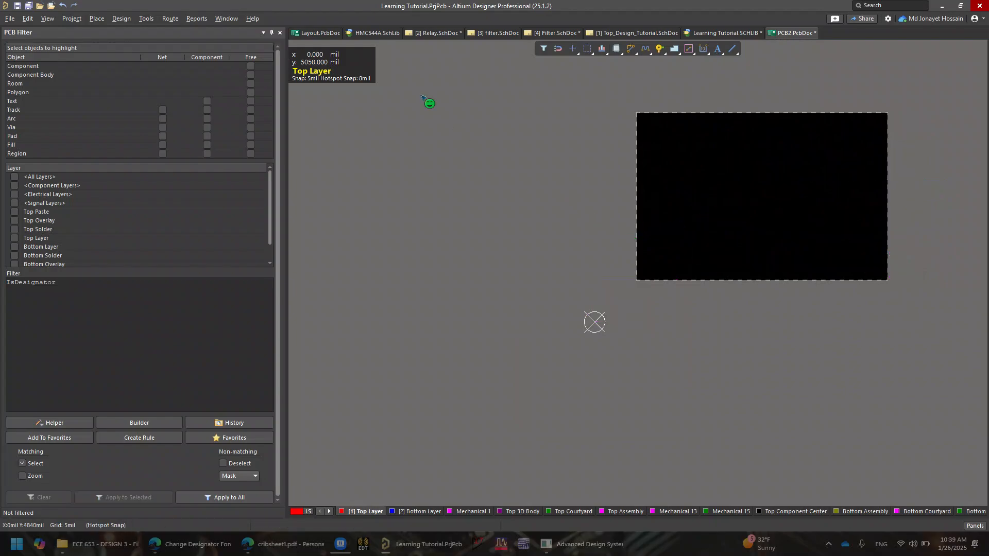
Update PCB2.PcbDoc from the top-level schematic by validating and executing the engineering change order
click(54, 19)
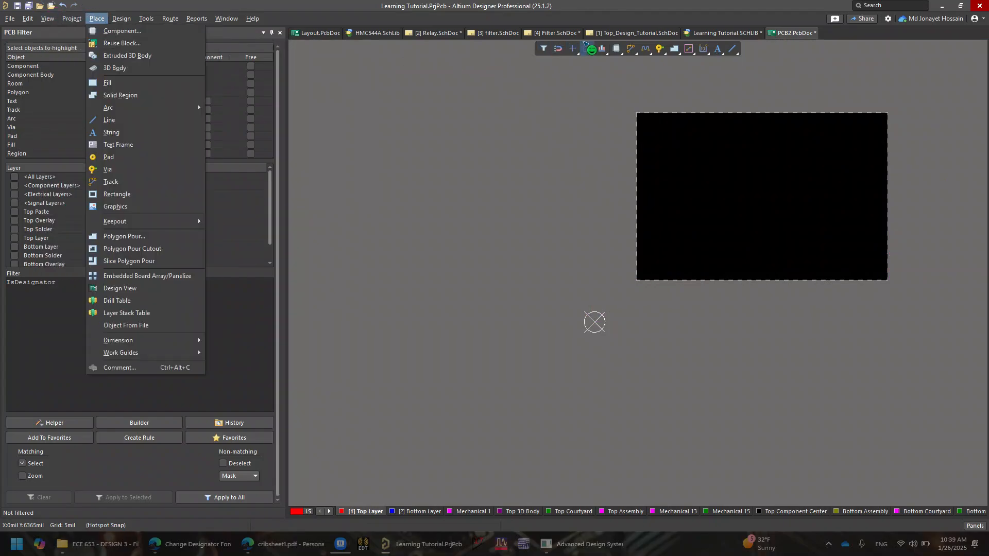
click(613, 32)
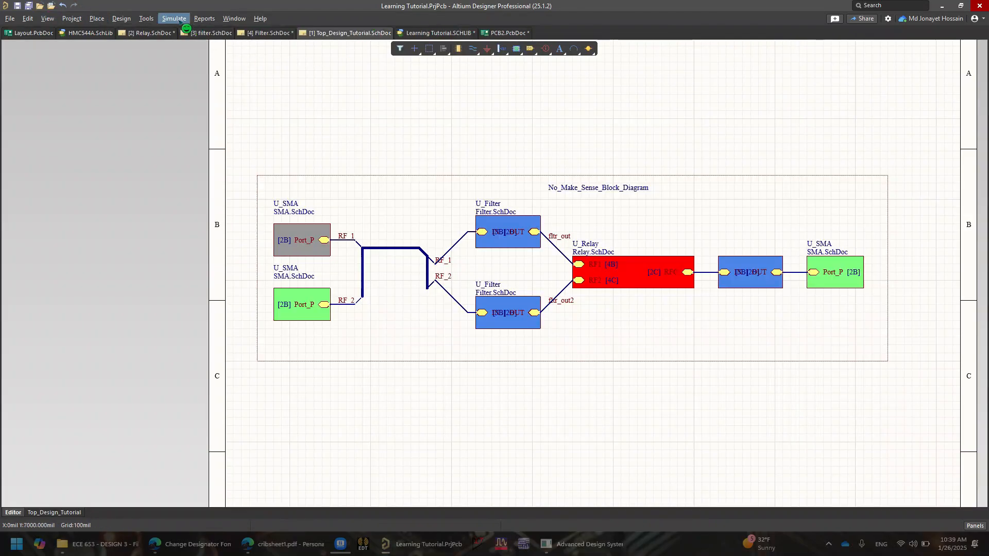
click(146, 18)
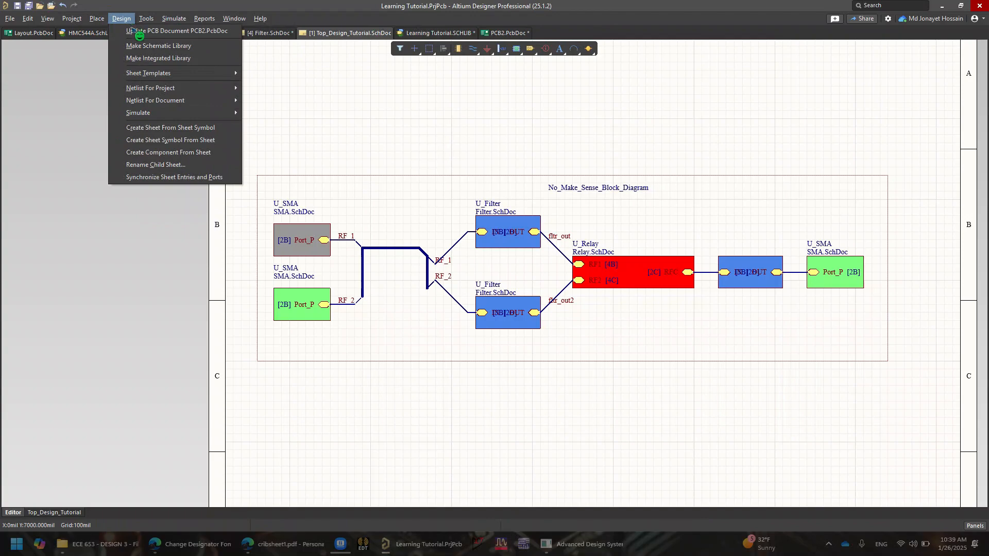
click(135, 31)
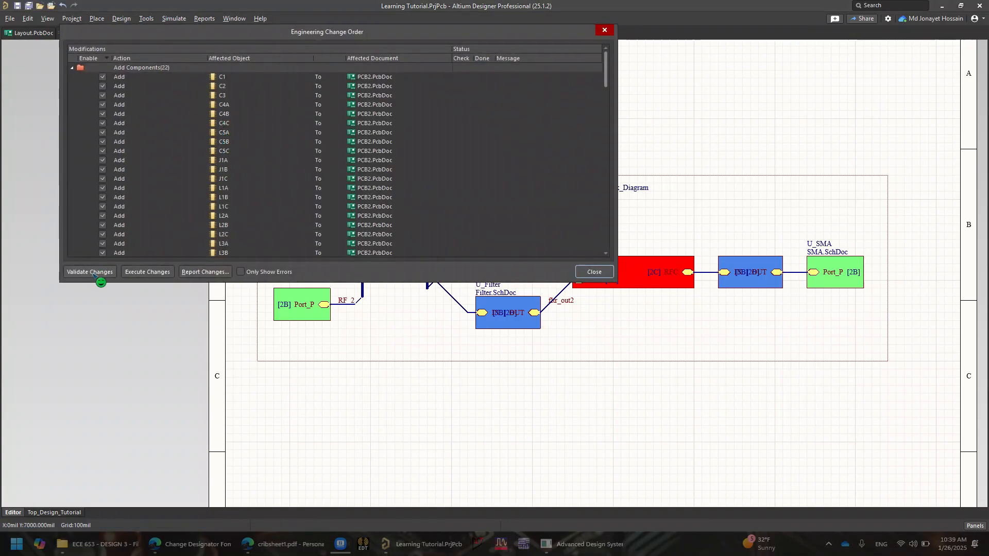
click(90, 272)
click(146, 274)
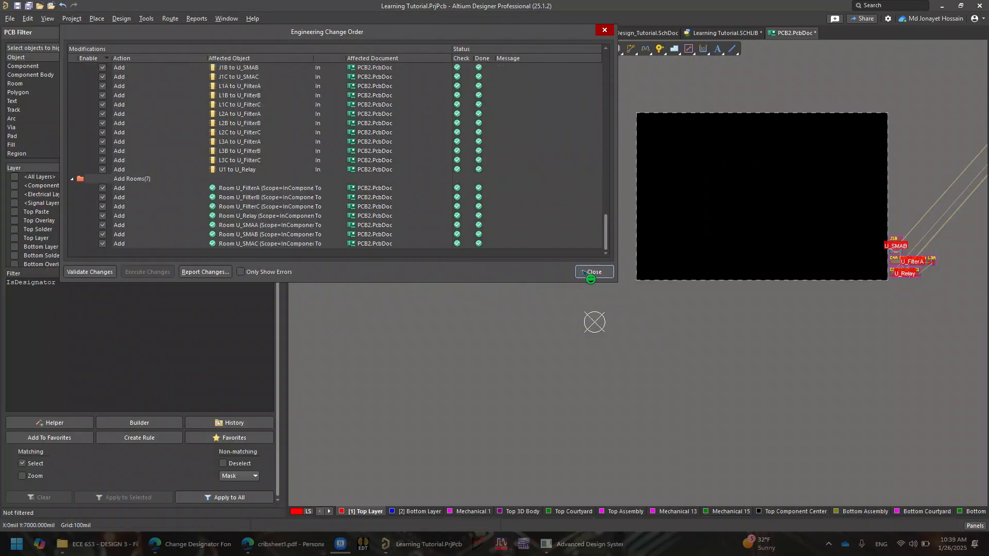
click(583, 272)
Inspect the re-imported components and their shortened designators placed beside the board
right_drag(835, 267, 715, 274)
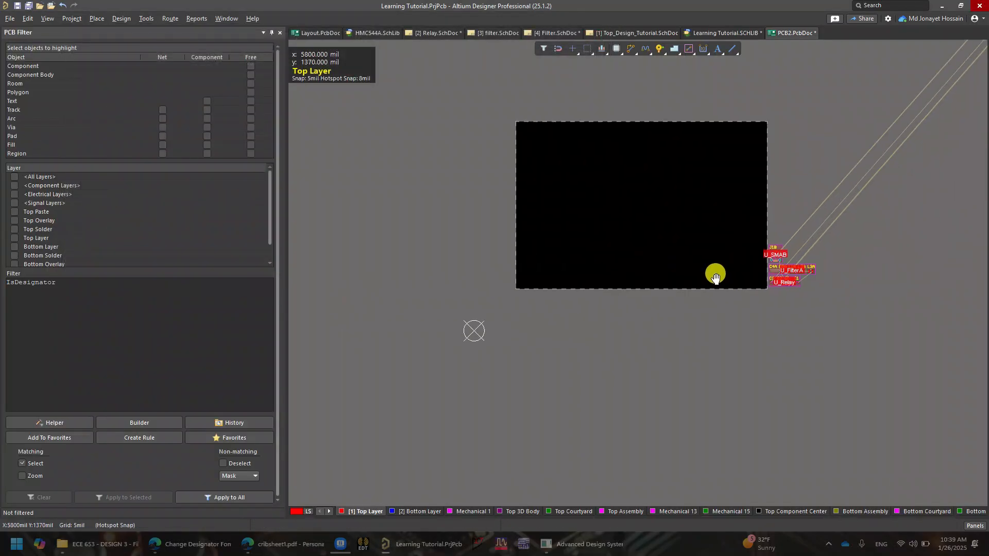
scroll(796, 256, up, 1)
ctrl+scroll(797, 256, up, 5)
ctrl+scroll(731, 354, up, 2)
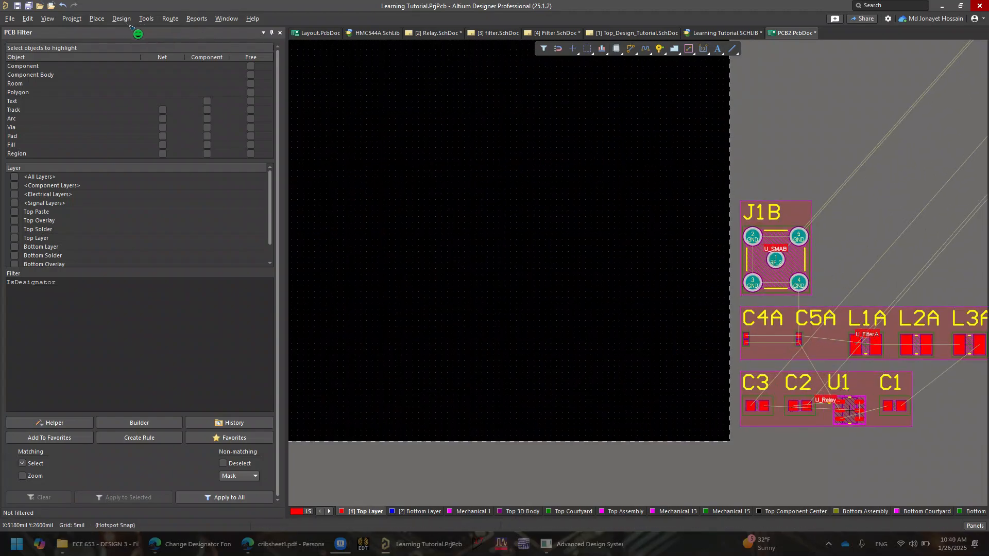
right_drag(886, 271, 788, 284)
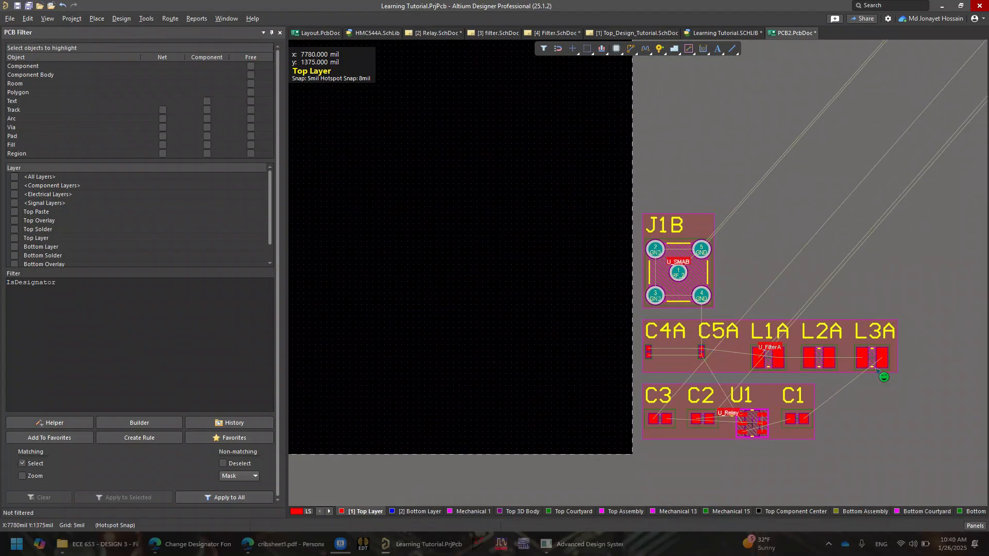
ctrl+scroll(877, 369, down, 2)
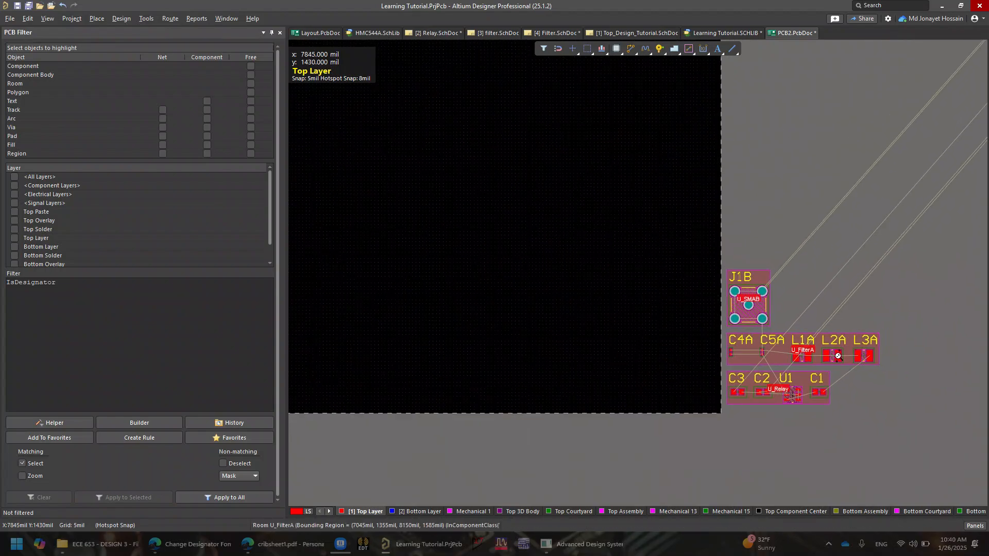
ctrl+scroll(838, 356, down, 2)
right_drag(838, 356, 744, 357)
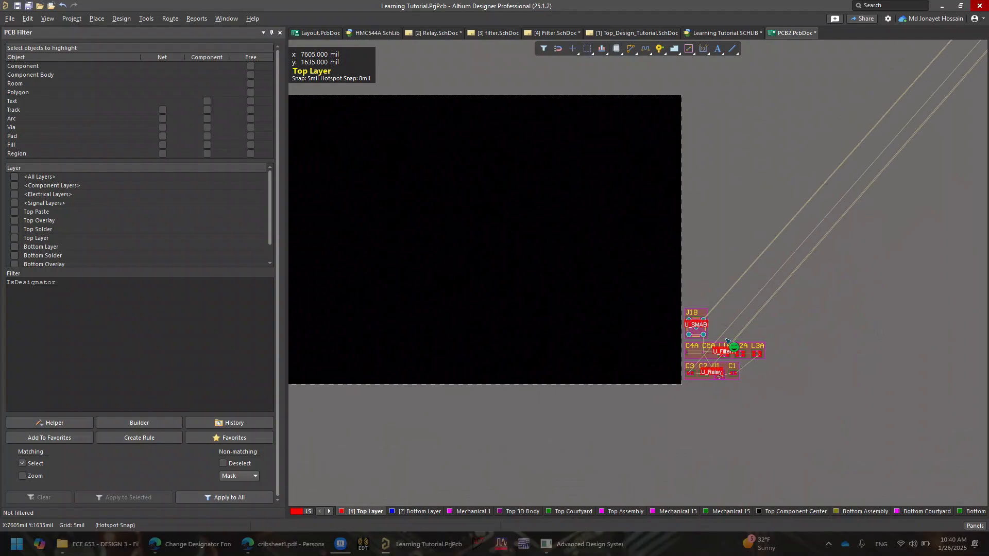